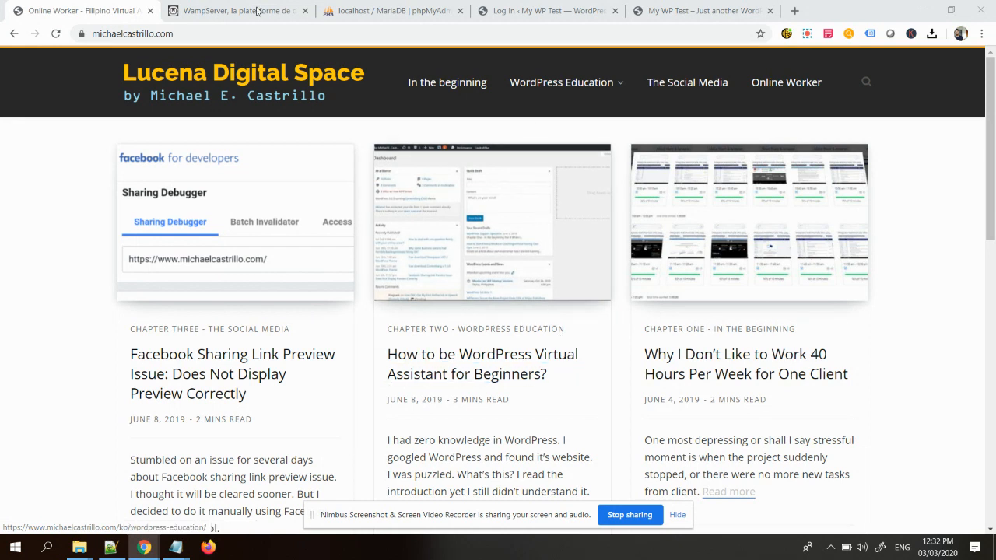
# - View the WampServer website, switch to File Explorer, and go to the www folder inside wamp64 on drive C
pyautogui.click(196, 8)
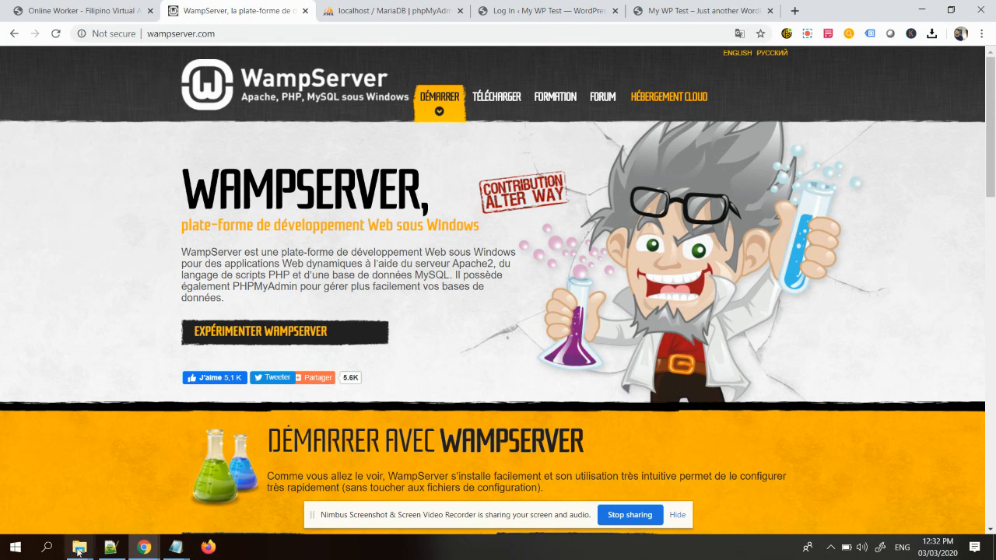
pyautogui.moveTo(80, 546)
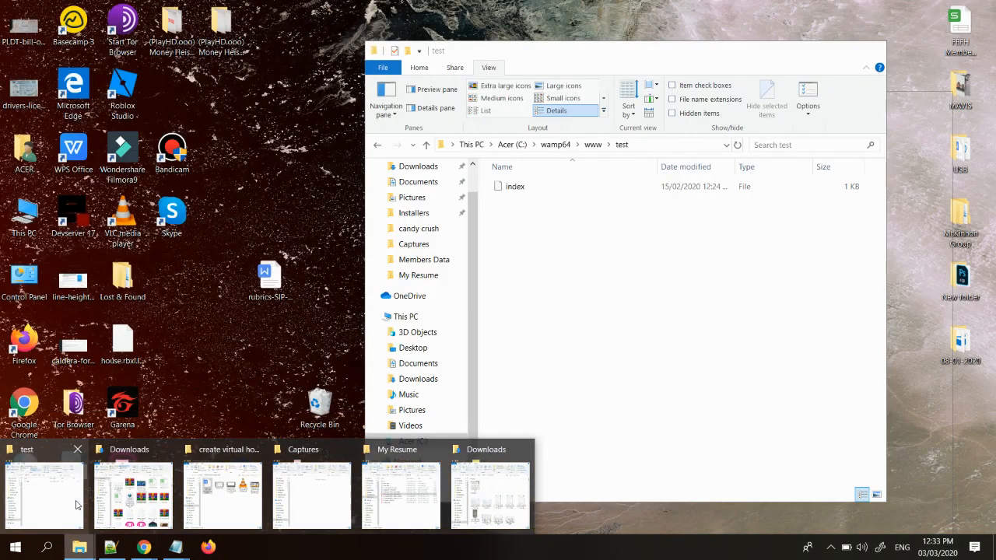
pyautogui.click(77, 506)
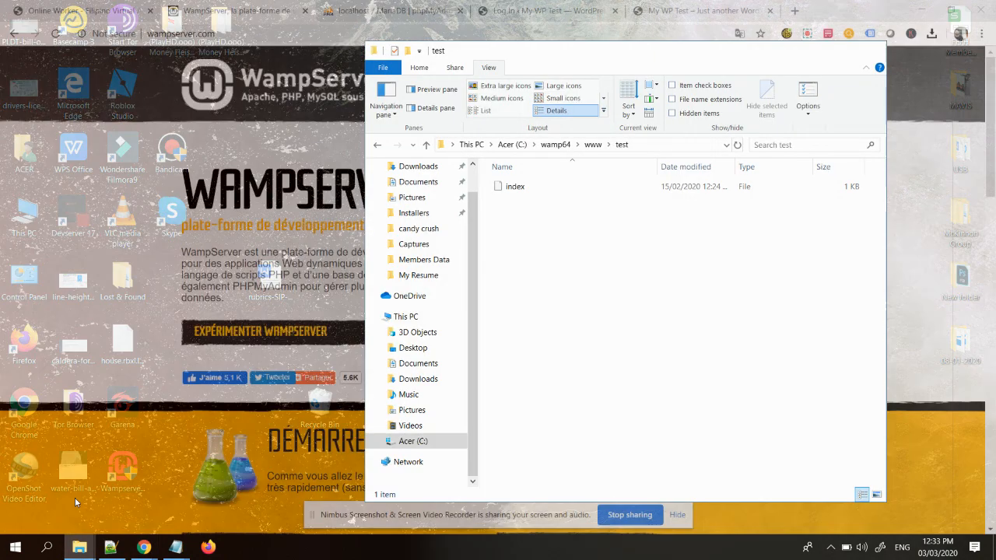
pyautogui.click(509, 145)
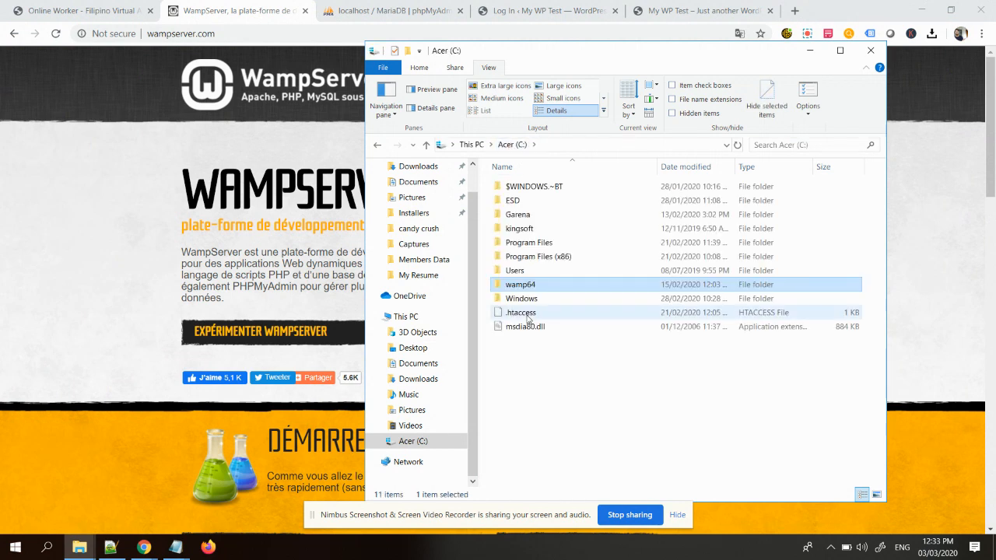
pyautogui.doubleClick(519, 288)
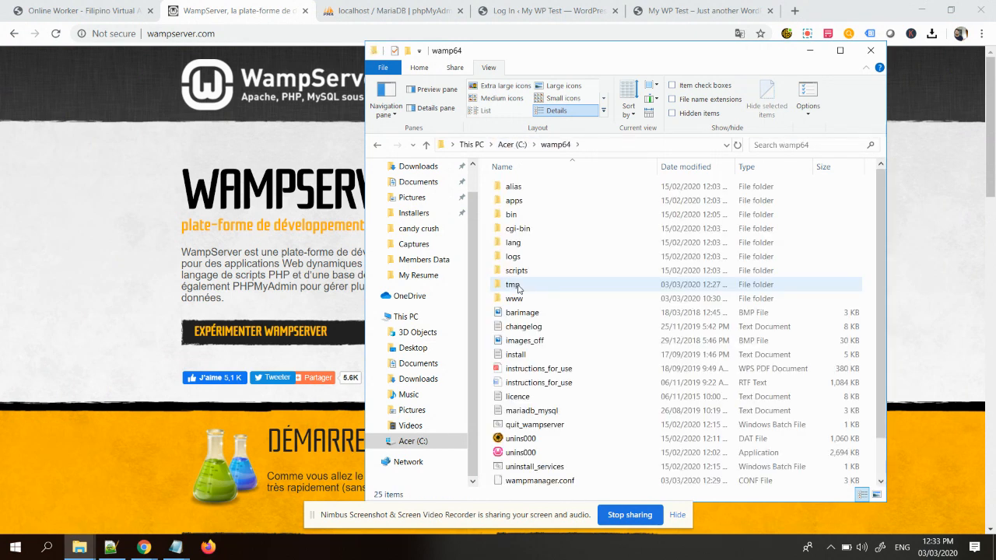
pyautogui.doubleClick(513, 299)
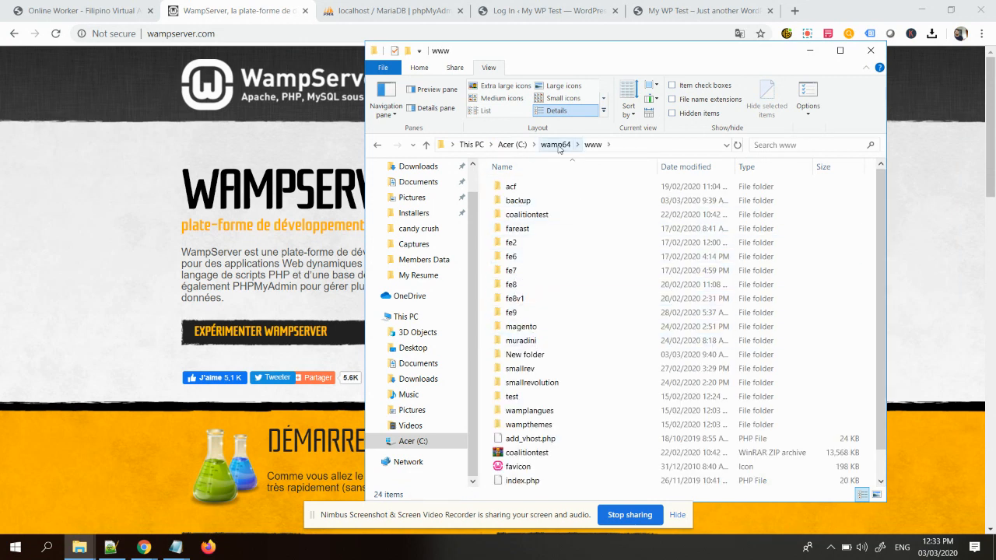
# - Create a folder named mywordpresstest inside www and open it
pyautogui.click(406, 50)
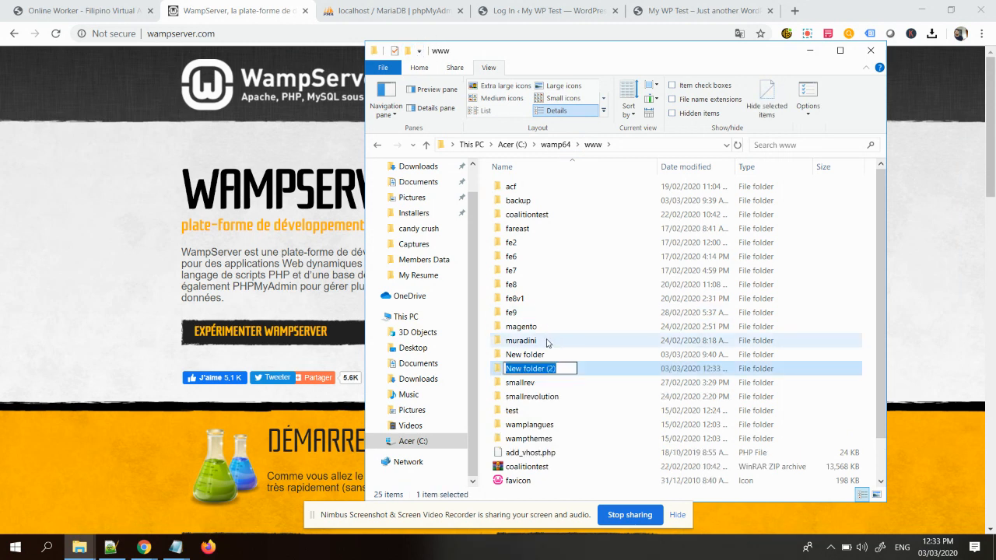
pyautogui.write('my')
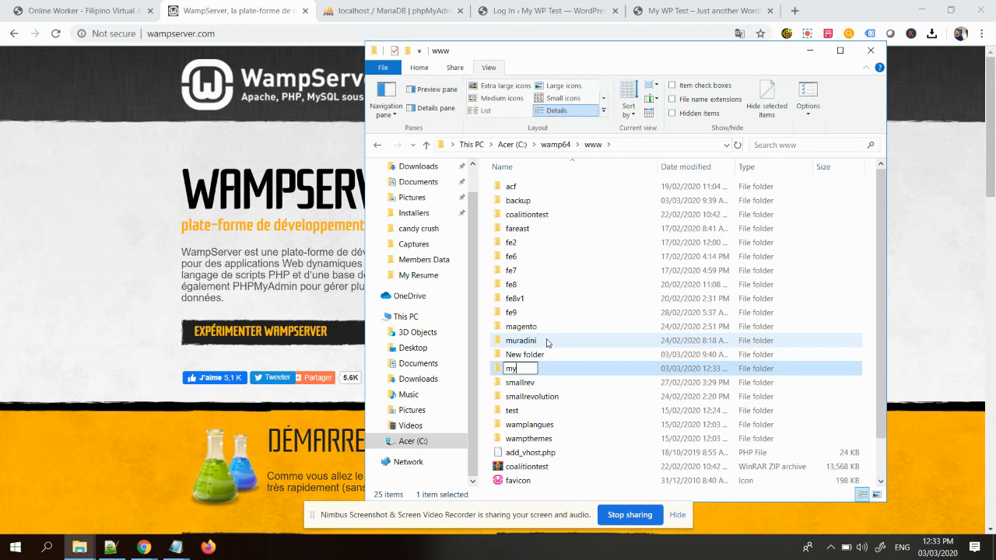
pyautogui.write('wi')
pyautogui.write('rdpre')
pyautogui.write('ss')
pyautogui.write('test')
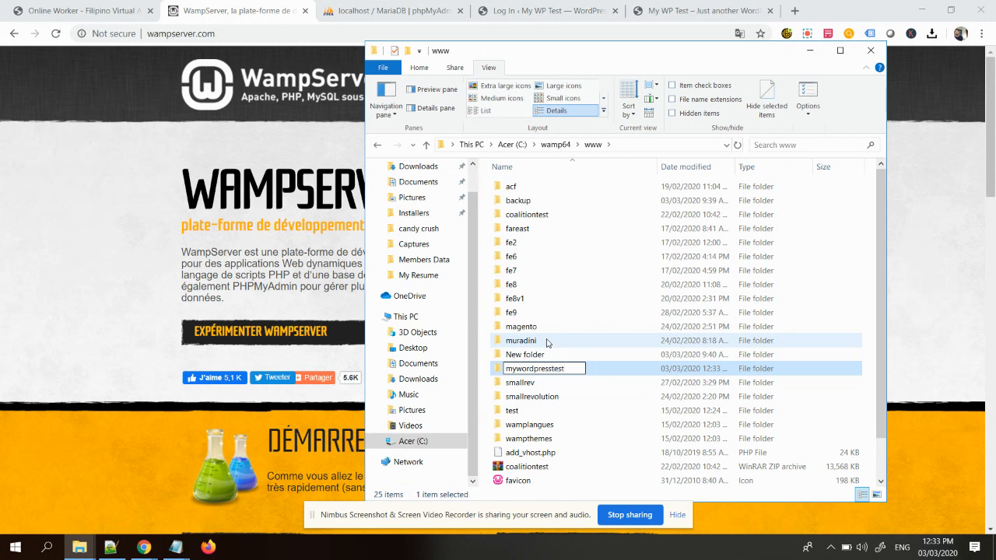
pyautogui.press('Return')
pyautogui.press('Return')
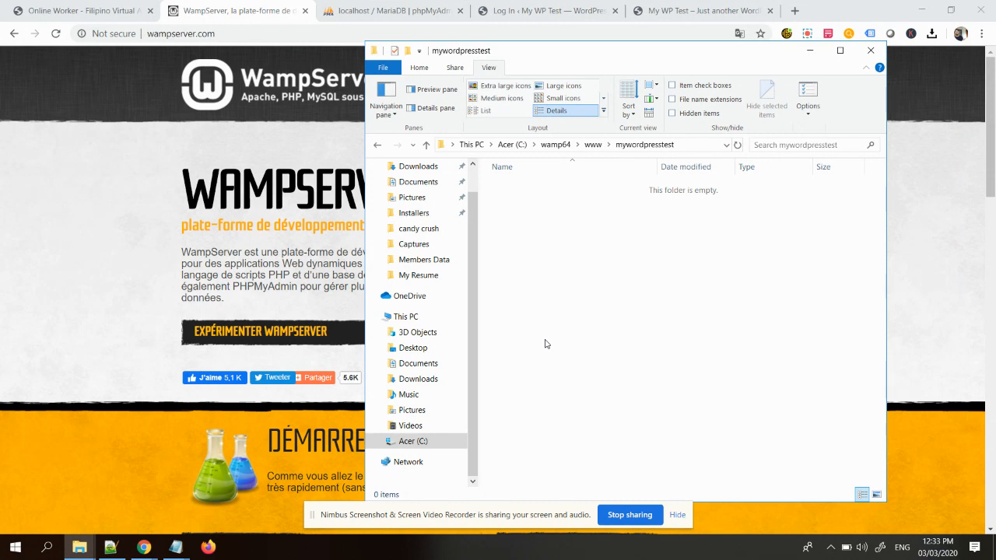
# - Switch back to Chrome and load the WampServer homepage at localhost in place of the phpMyAdmin page
pyautogui.click(101, 171)
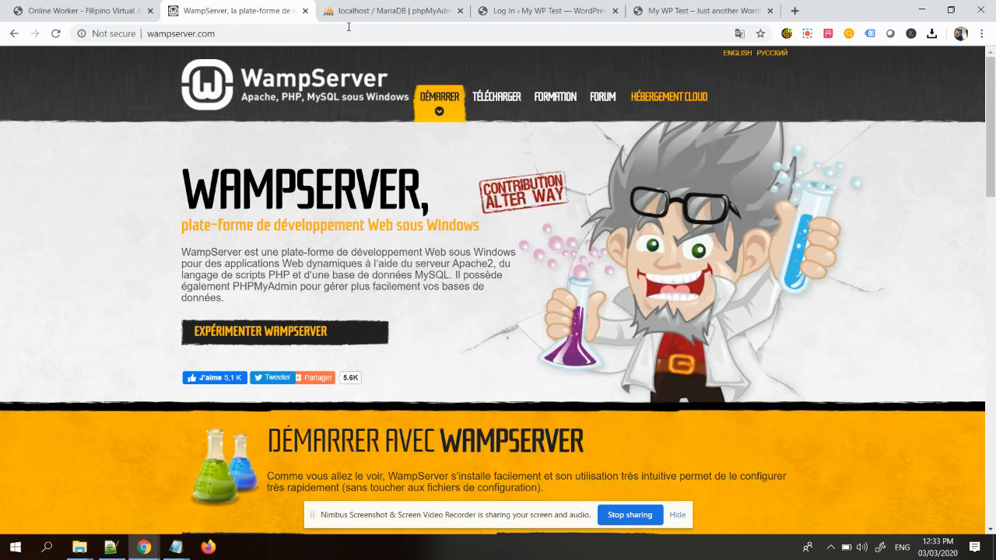
pyautogui.click(391, 7)
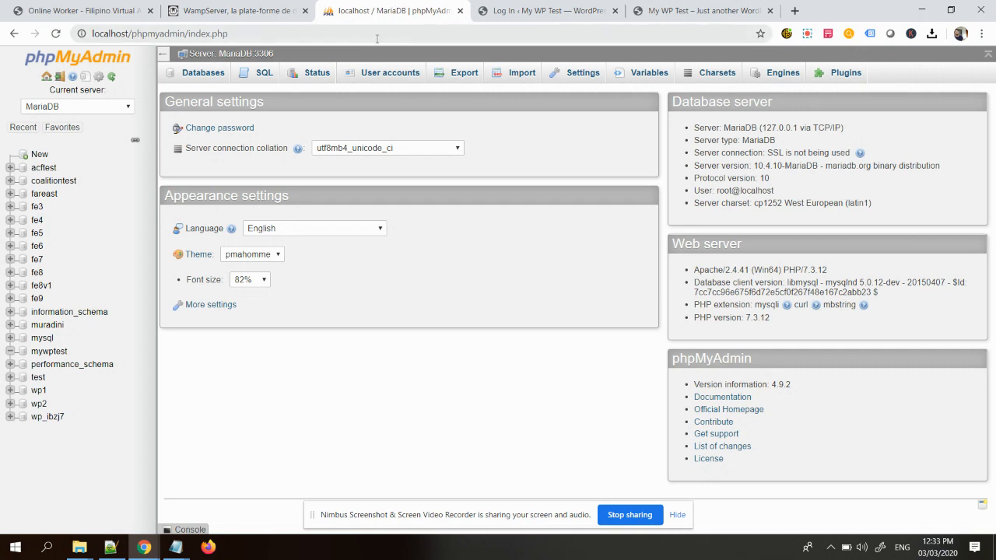
pyautogui.click(340, 38)
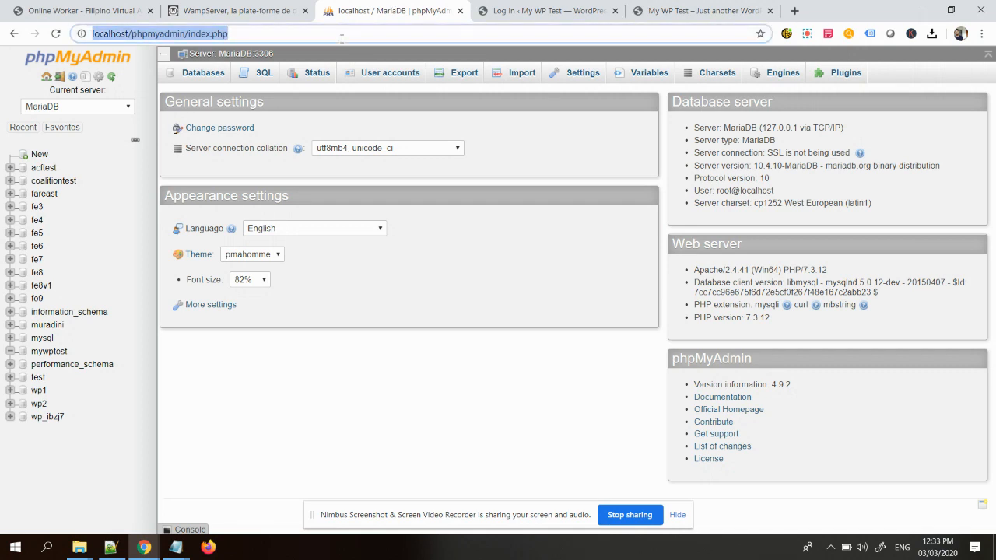
pyautogui.click(341, 38)
pyautogui.press('BackSpace')
pyautogui.press('BackSpace')
pyautogui.press('BackSpace')
pyautogui.press('BackSpace')
pyautogui.press('BackSpace')
pyautogui.press('BackSpace')
pyautogui.press('BackSpace')
pyautogui.press('BackSpace')
pyautogui.press('BackSpace')
pyautogui.press('BackSpace')
pyautogui.press('BackSpace')
pyautogui.press('BackSpace')
pyautogui.press('BackSpace')
pyautogui.press('BackSpace')
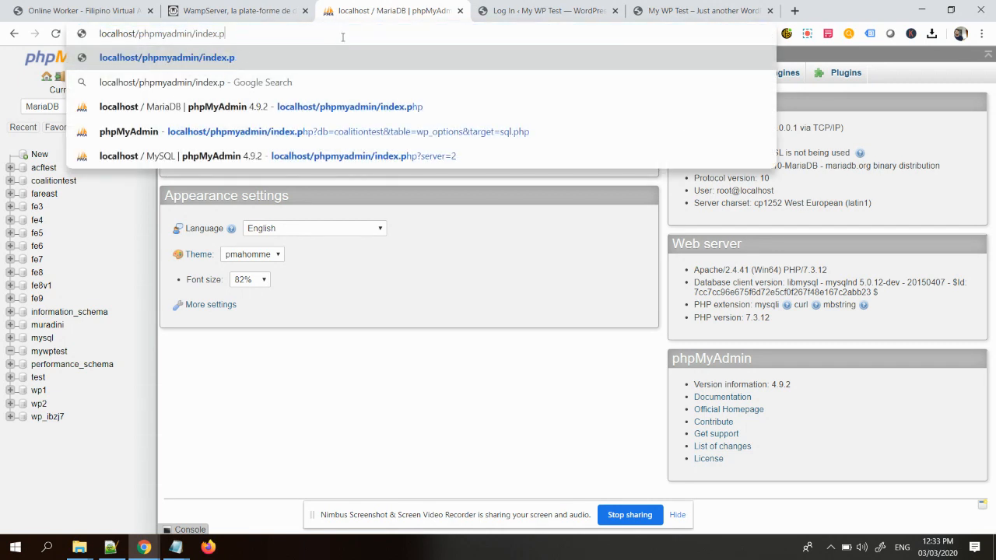
pyautogui.press('BackSpace')
pyautogui.press('BackSpace')
pyautogui.press('BackSpace')
pyautogui.press('BackSpace')
pyautogui.press('BackSpace')
pyautogui.press('BackSpace')
pyautogui.press('BackSpace')
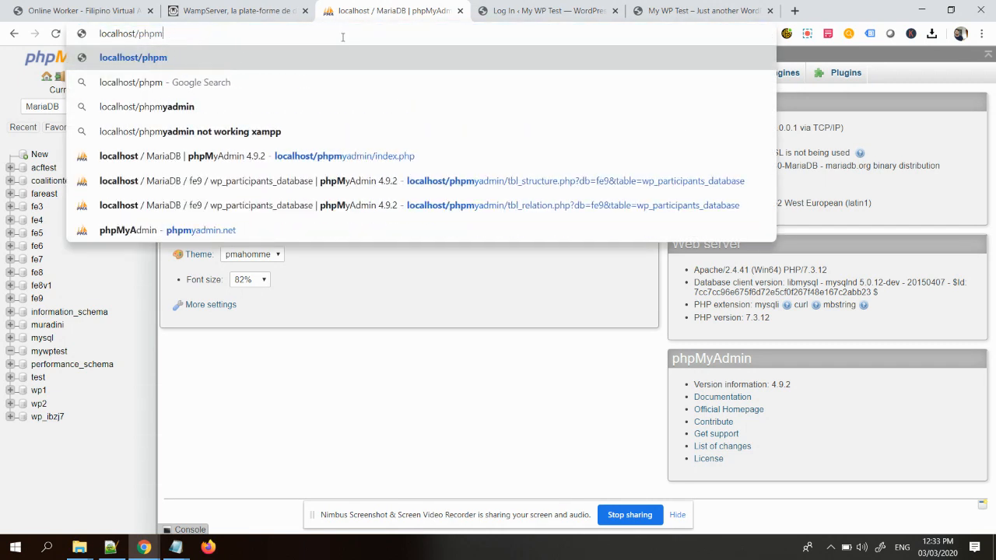
pyautogui.press('Return')
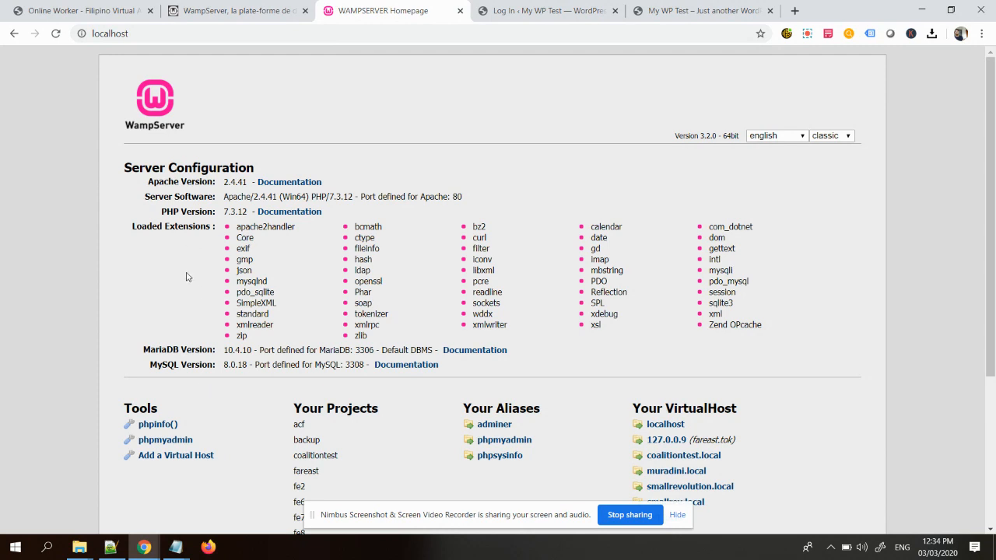
# - Open the form for adding a virtual host and enter mywordpresstest.local as its name
pyautogui.click(178, 459)
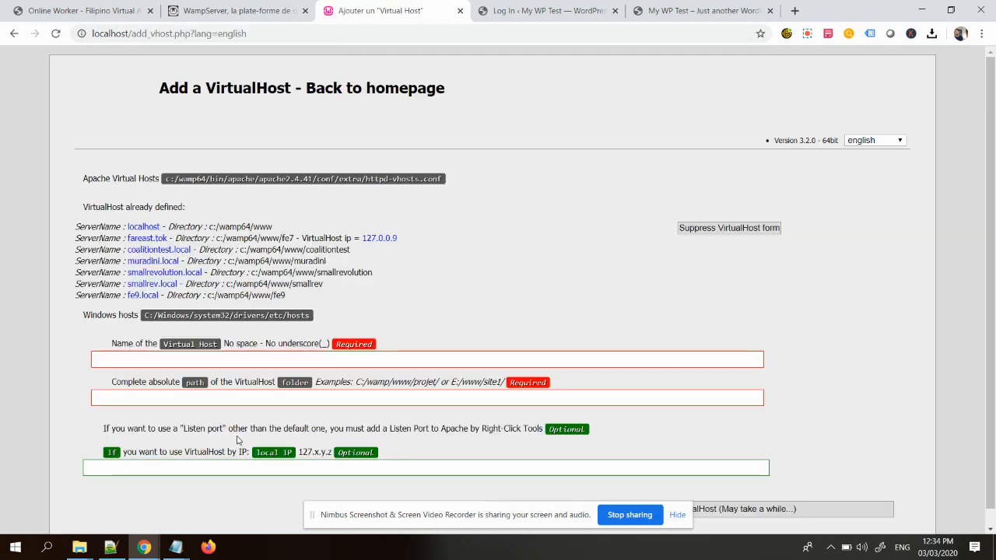
pyautogui.click(117, 356)
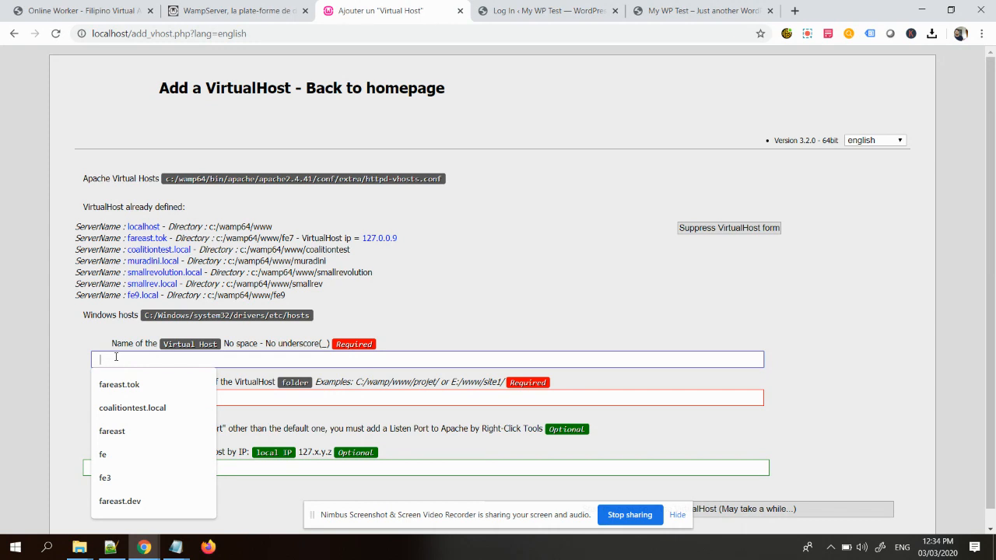
pyautogui.write('myword')
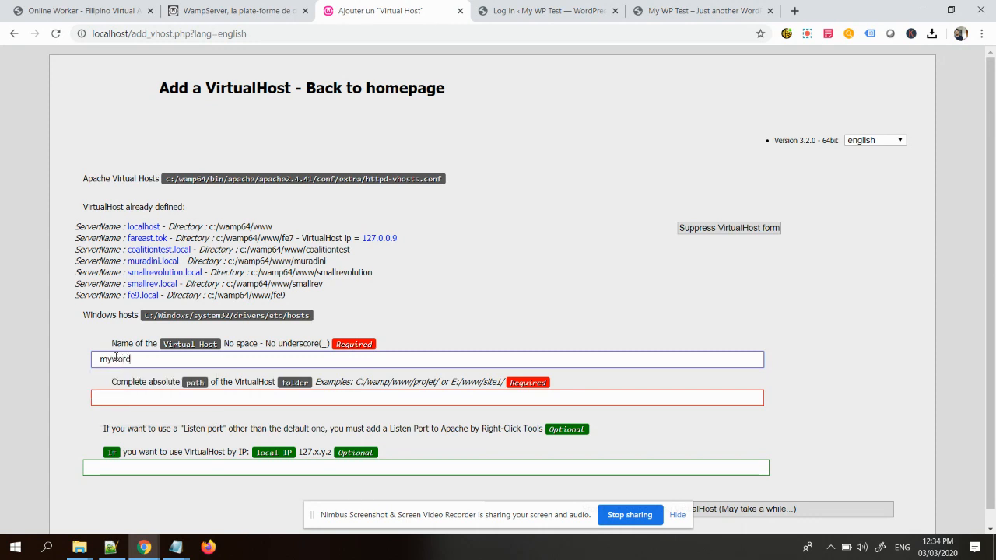
pyautogui.write('presstest')
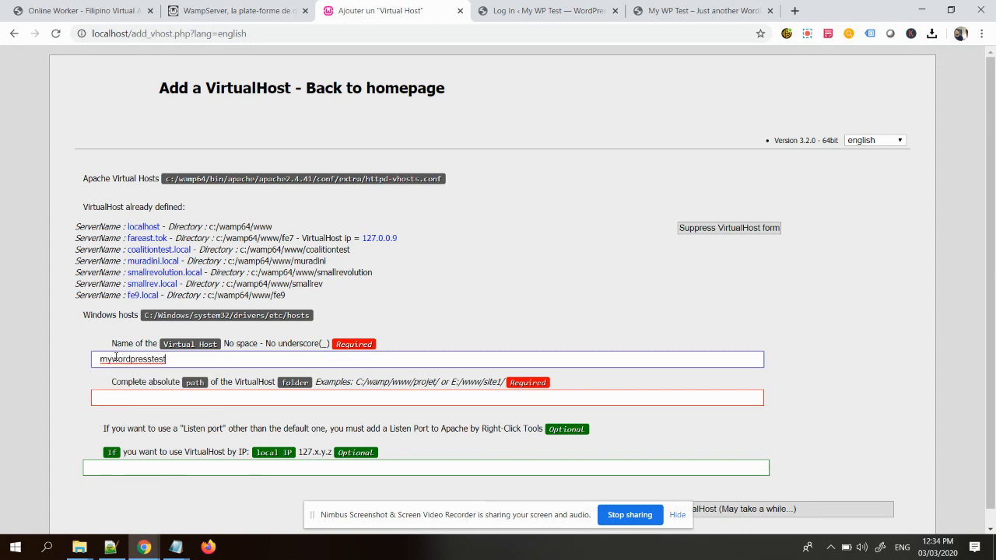
pyautogui.write('.local')
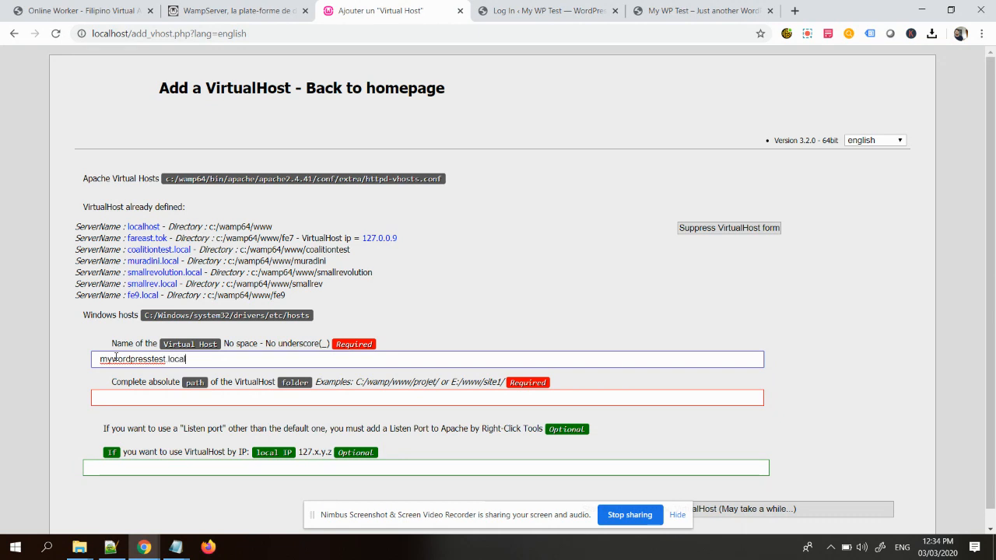
# - Set the VirtualHost folder path to c:/wamp64/www/mywordpresstest/ and start the creation of the virtual host
pyautogui.click(132, 396)
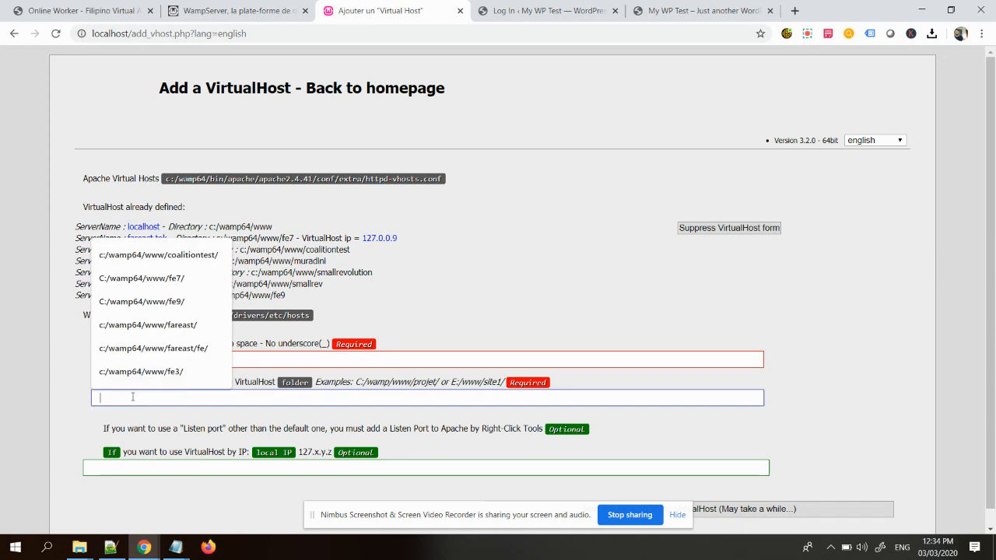
pyautogui.click(183, 261)
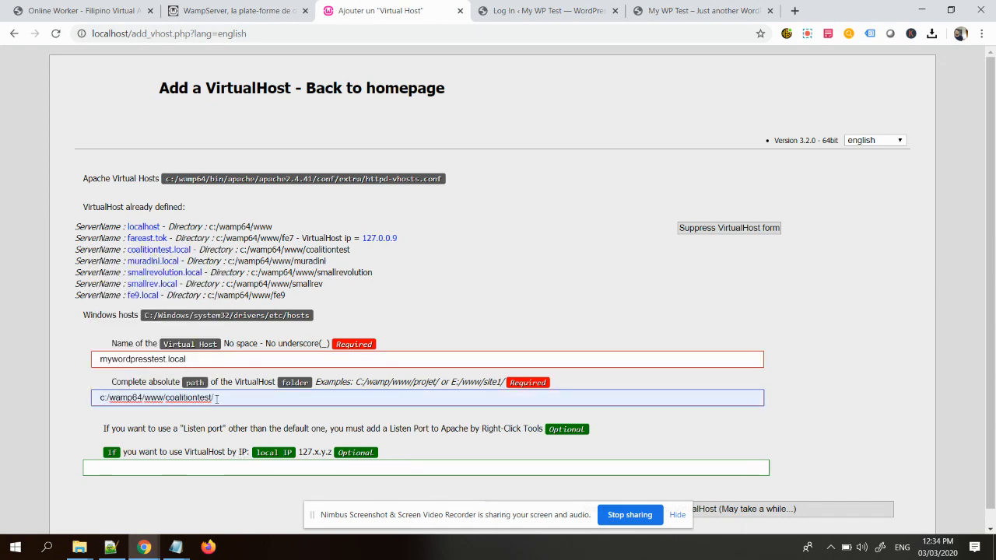
pyautogui.press('BackSpace')
pyautogui.press('BackSpace')
pyautogui.press('BackSpace')
pyautogui.press('BackSpace')
pyautogui.press('BackSpace')
pyautogui.press('BackSpace')
pyautogui.press('BackSpace')
pyautogui.press('BackSpace')
pyautogui.press('BackSpace')
pyautogui.press('BackSpace')
pyautogui.press('BackSpace')
pyautogui.press('BackSpace')
pyautogui.press('BackSpace')
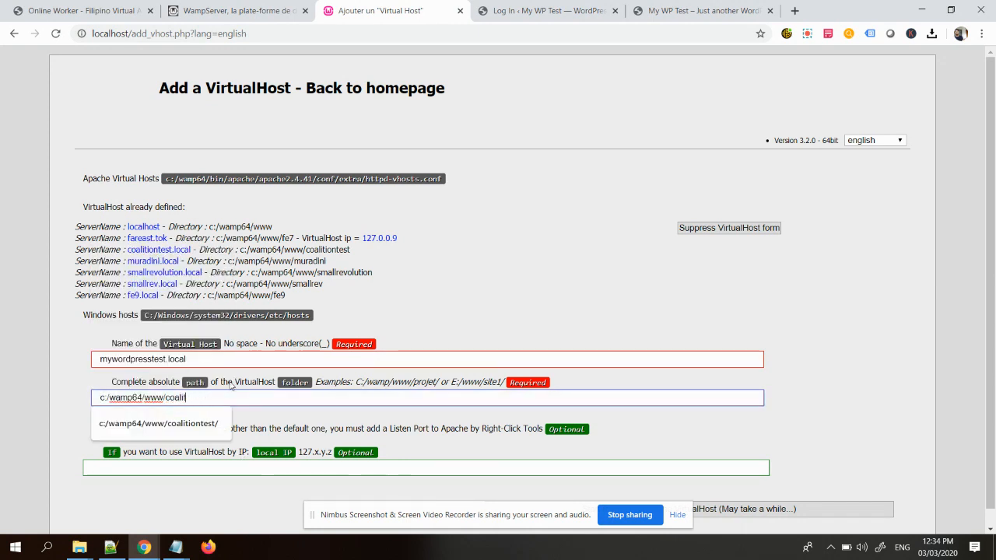
pyautogui.press('BackSpace')
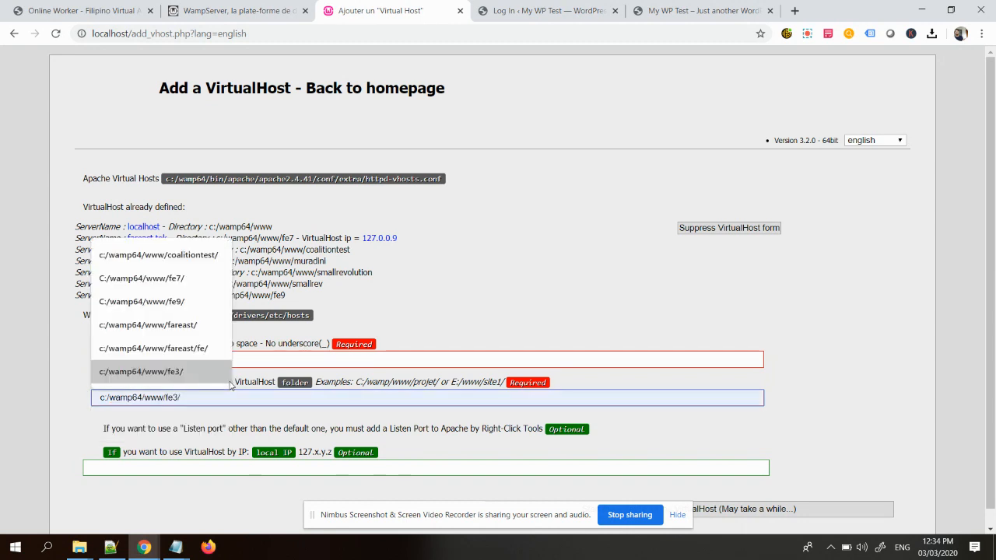
pyautogui.write('myw')
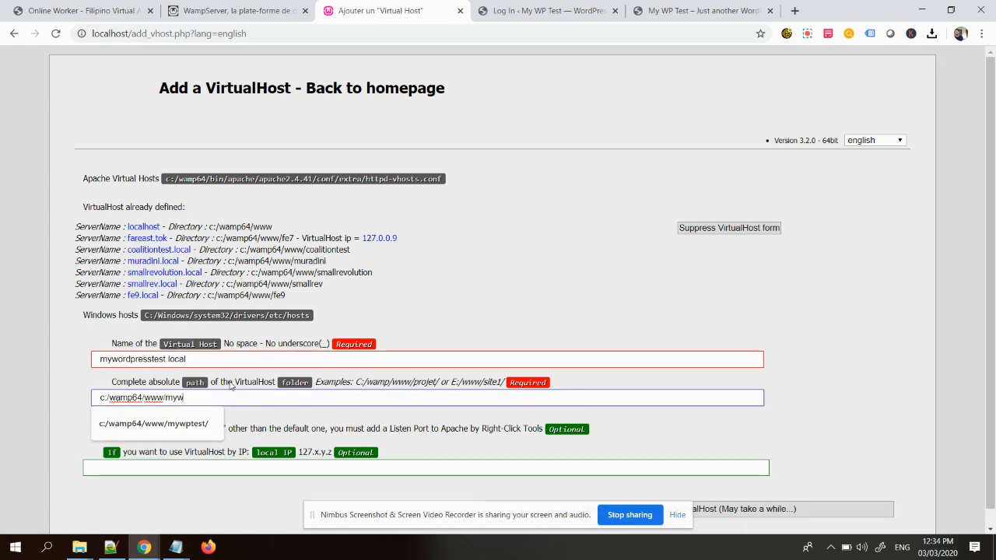
pyautogui.write('ordp')
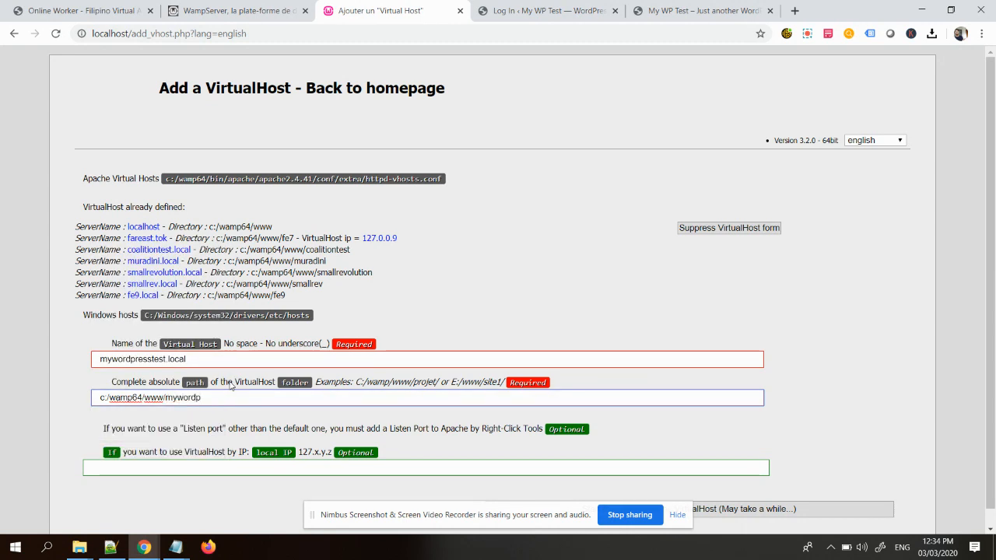
pyautogui.write('resstest/')
pyautogui.scroll(-1, 761, 484)
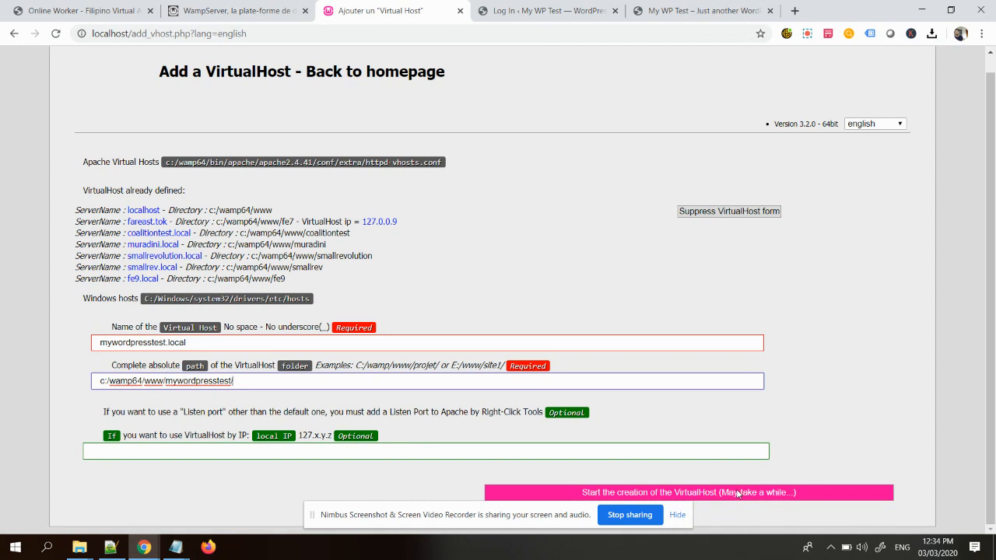
pyautogui.click(736, 493)
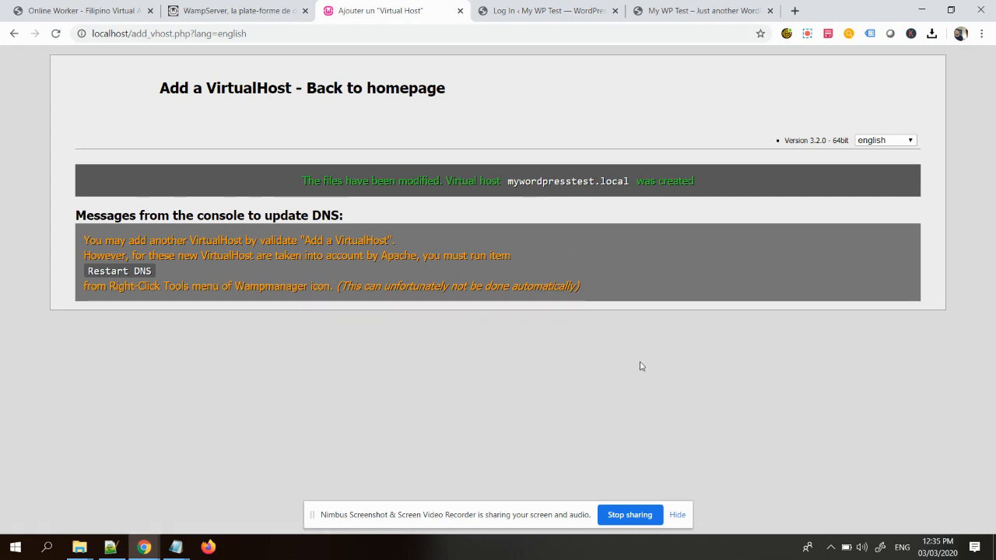
# - Restart DNS through the running Wampserver manager's tools so Apache takes the new virtual host into account
pyautogui.click(830, 547)
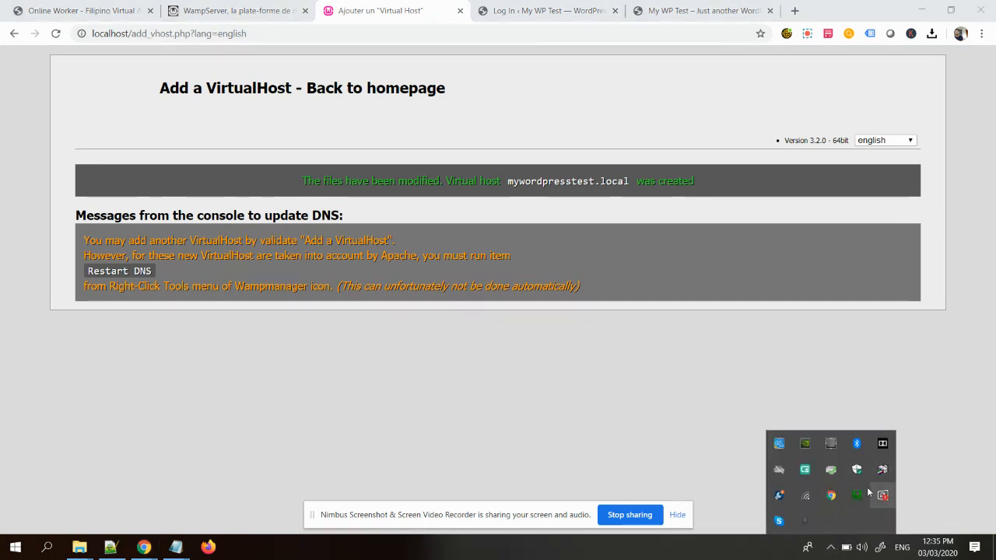
pyautogui.rightClick(859, 498)
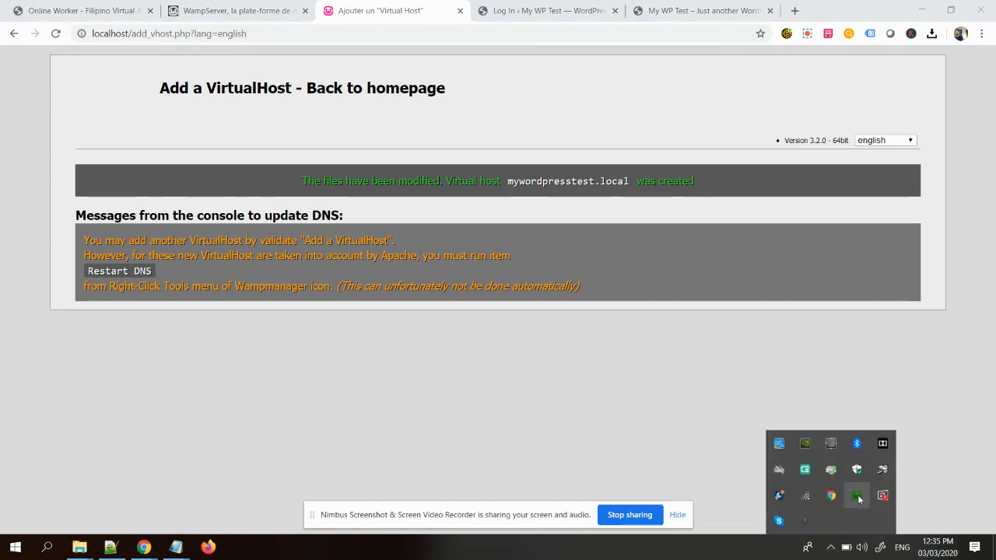
pyautogui.moveTo(879, 457)
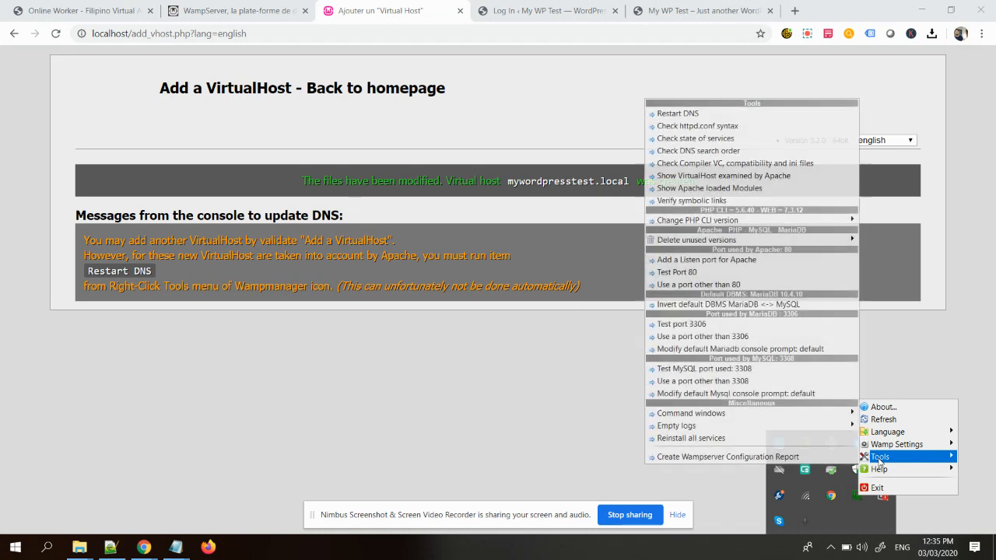
pyautogui.click(689, 113)
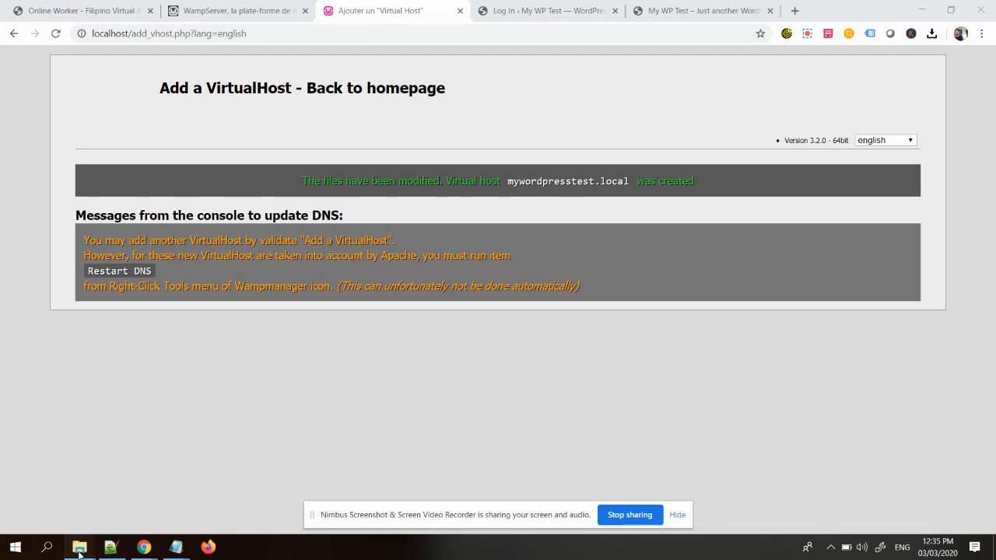
# - Copy the wordpress-5.3.2 archive from the Downloads folder into the mywordpresstest folder and extract it there
pyautogui.moveTo(79, 554)
pyautogui.click(62, 507)
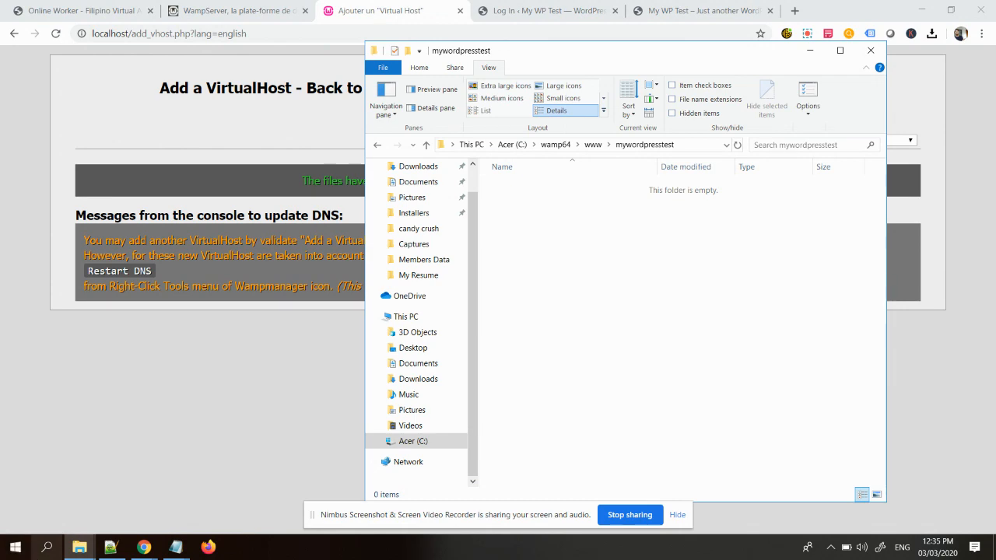
pyautogui.moveTo(84, 551)
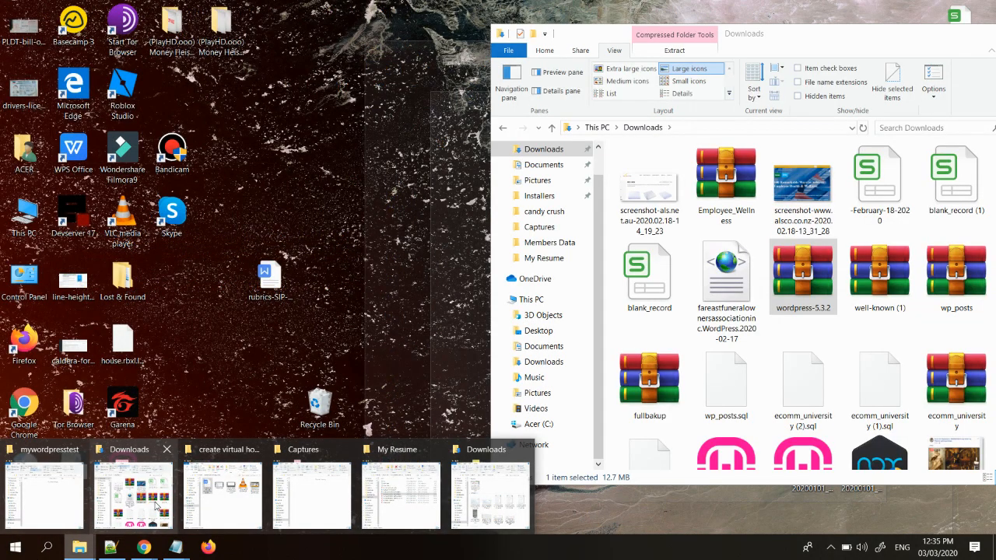
pyautogui.click(132, 490)
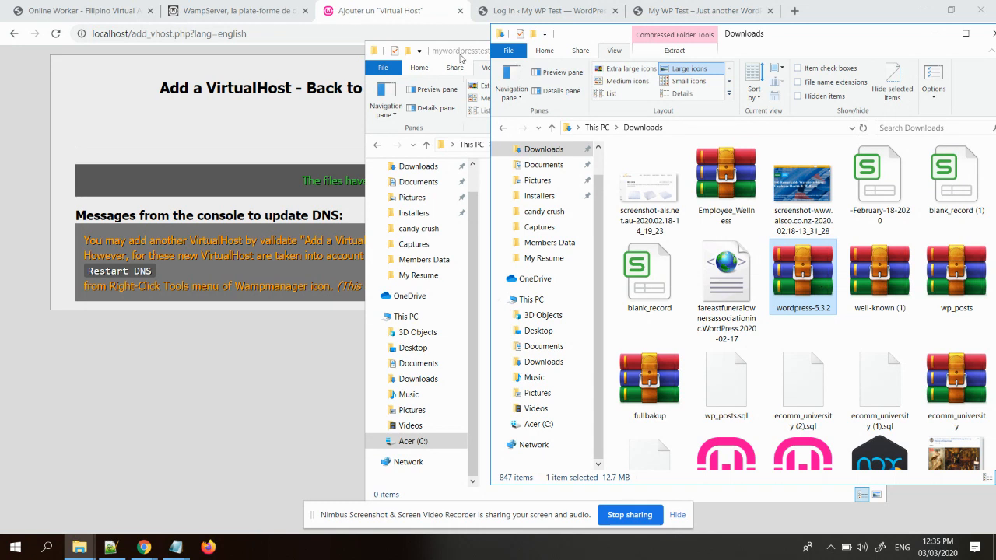
pyautogui.click(460, 56)
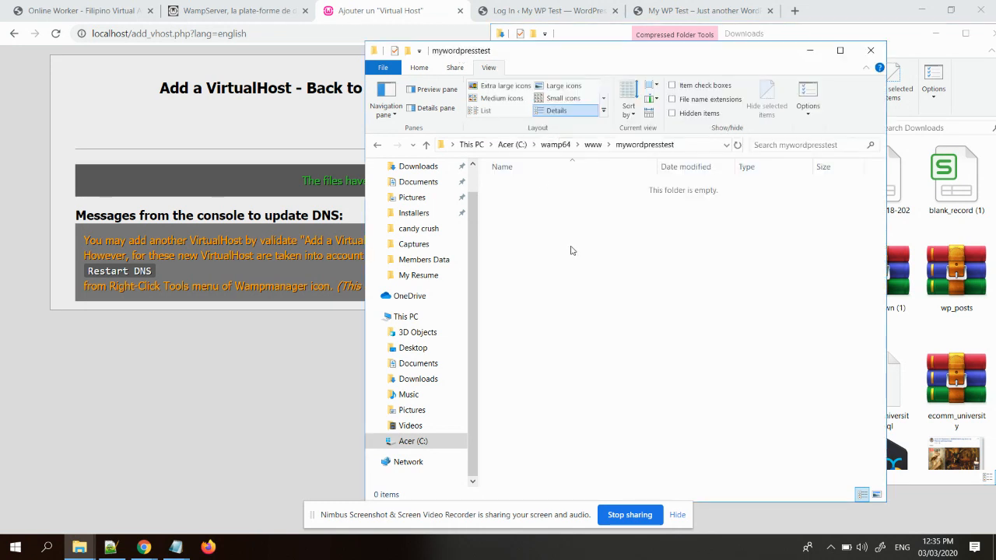
pyautogui.hotkey('ctrl', 'v')
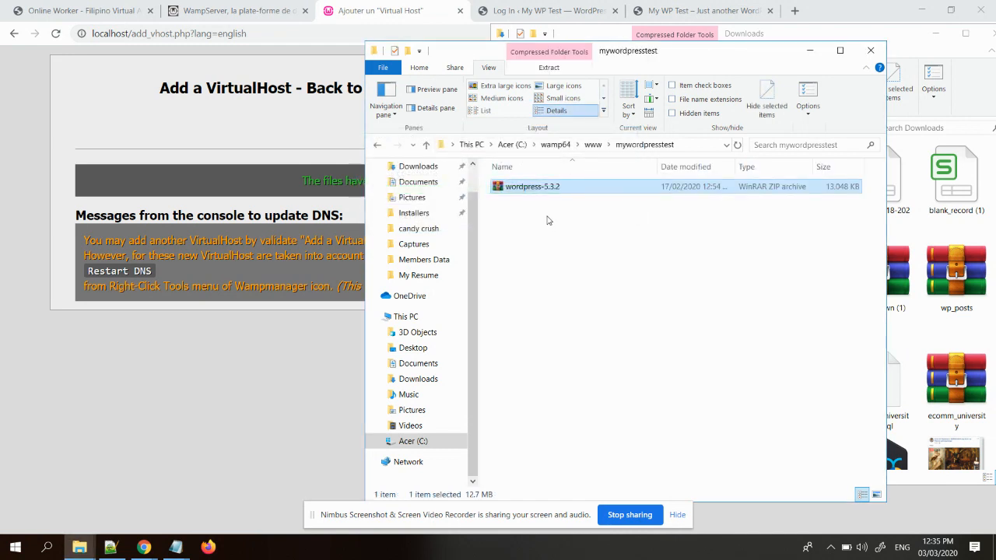
pyautogui.rightClick(556, 190)
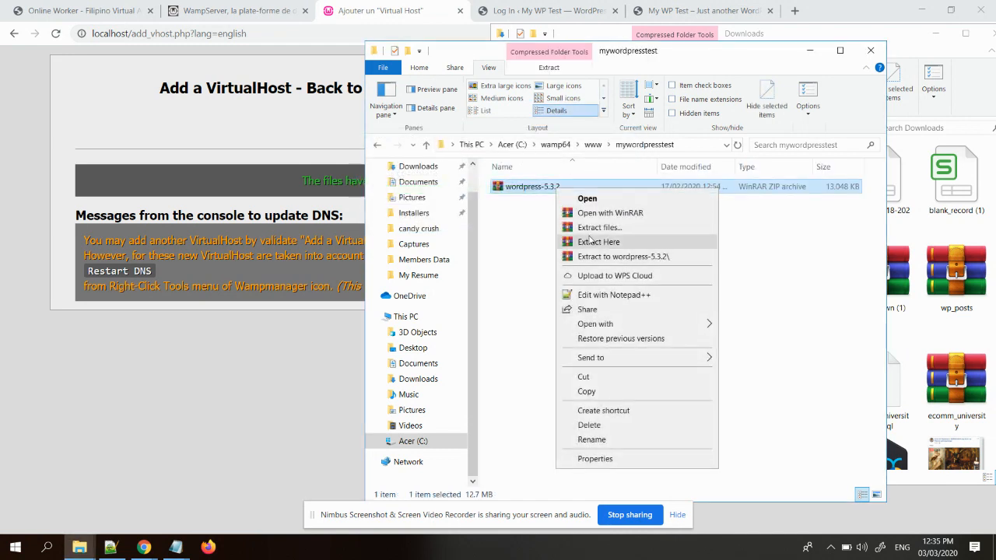
pyautogui.click(598, 242)
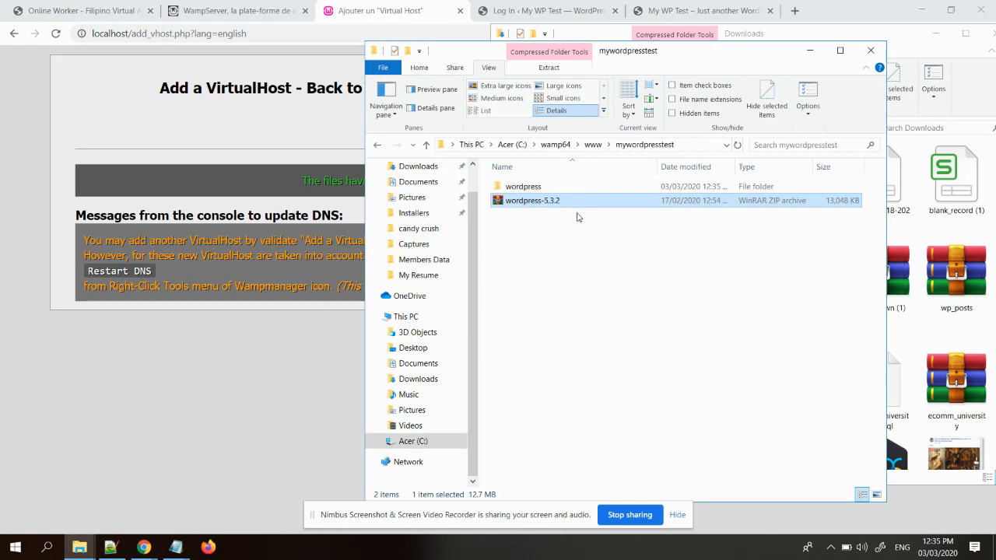
# - Move all files and folders from the extracted wordpress folder up into the mywordpresstest folder
pyautogui.doubleClick(536, 188)
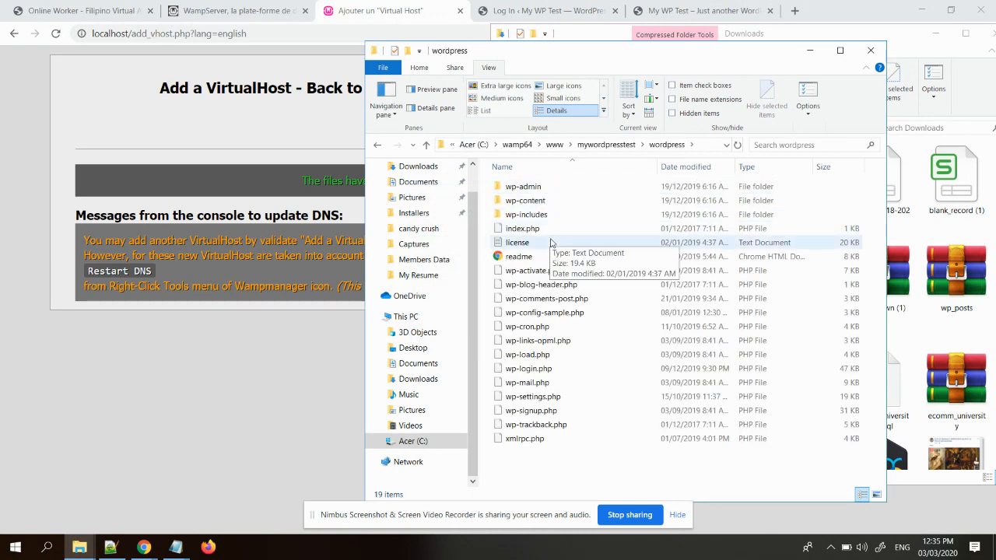
pyautogui.hotkey('ctrl', 'a')
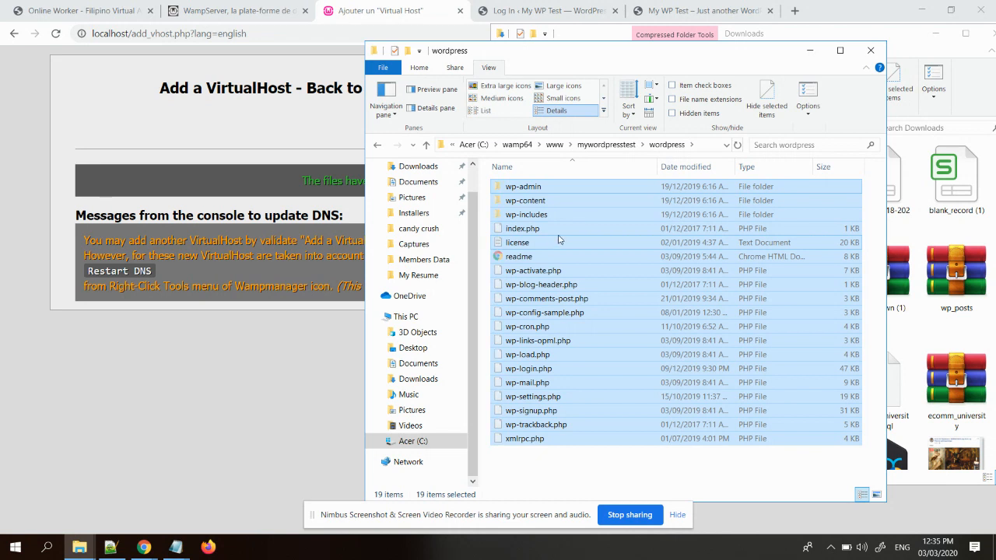
pyautogui.click(615, 144)
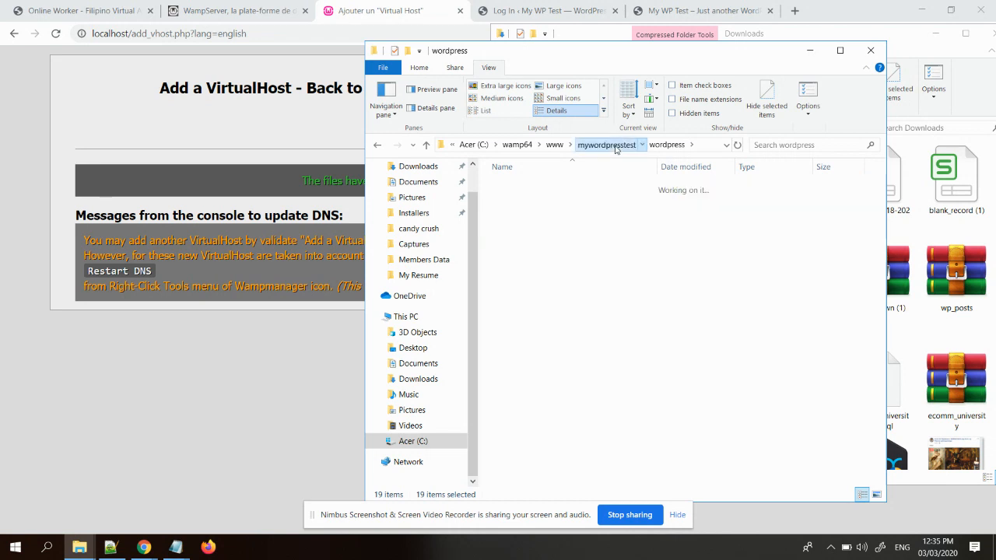
pyautogui.click(558, 273)
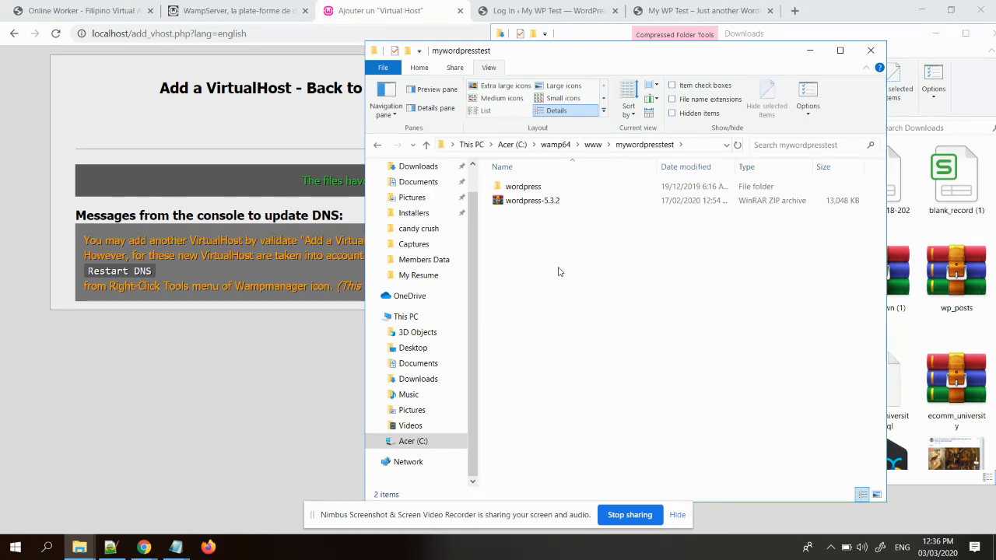
pyautogui.hotkey('ctrl', 'v')
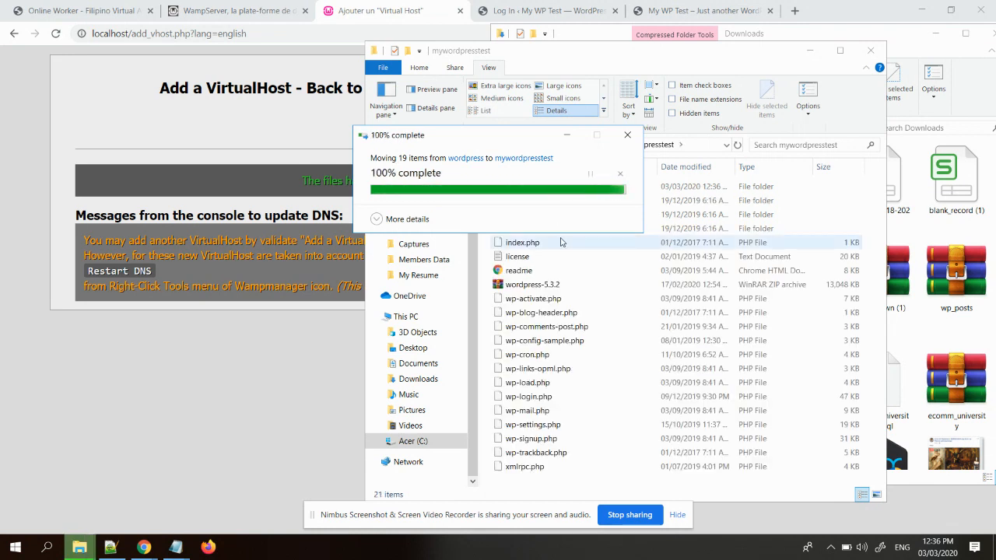
# - Delete the wordpress-5.3.2 archive and the emptied wordpress folder from mywordpresstest
pyautogui.click(561, 286)
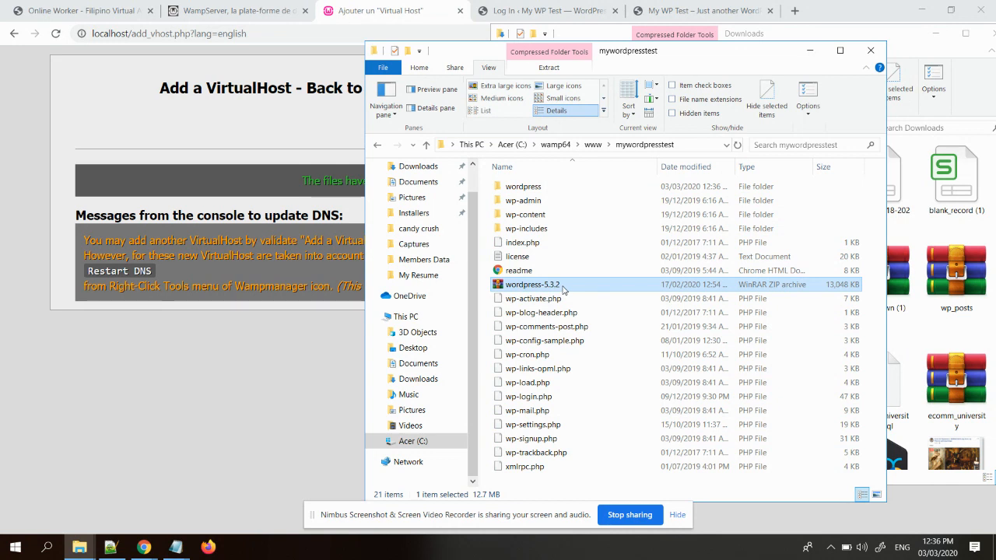
pyautogui.press('Delete')
pyautogui.click(553, 323)
pyautogui.click(567, 191)
pyautogui.press('Delete')
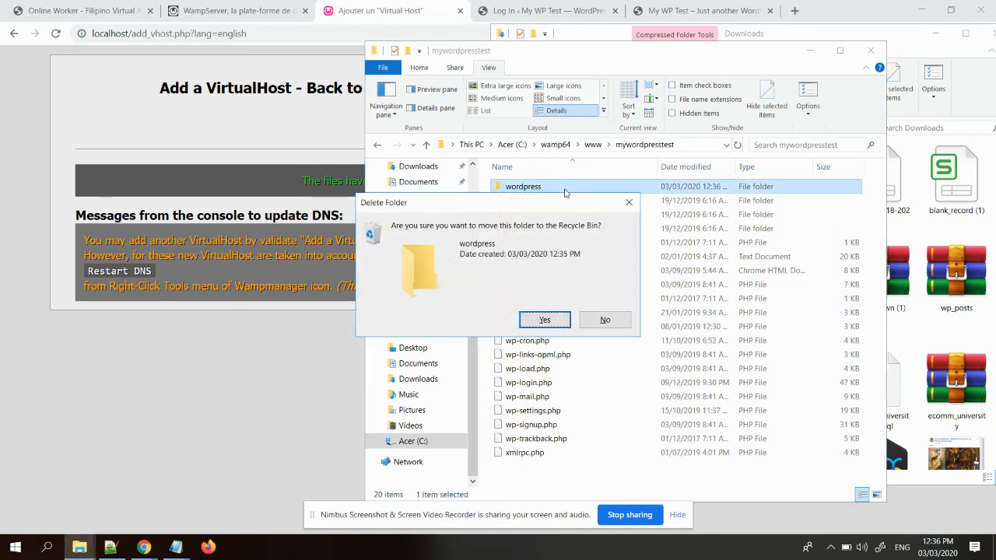
pyautogui.press('Return')
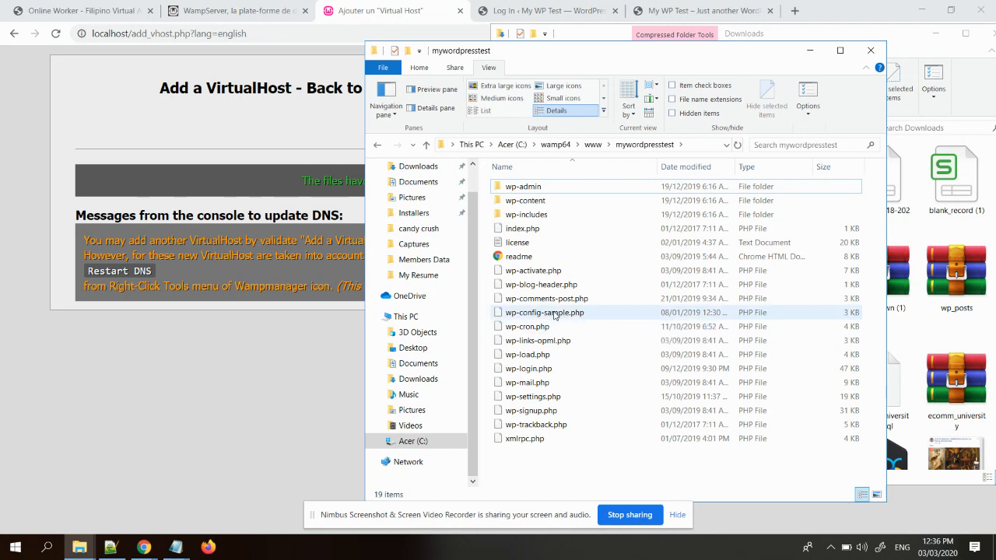
# - Duplicate wp-config-sample.php within the mywordpresstest folder
pyautogui.click(555, 315)
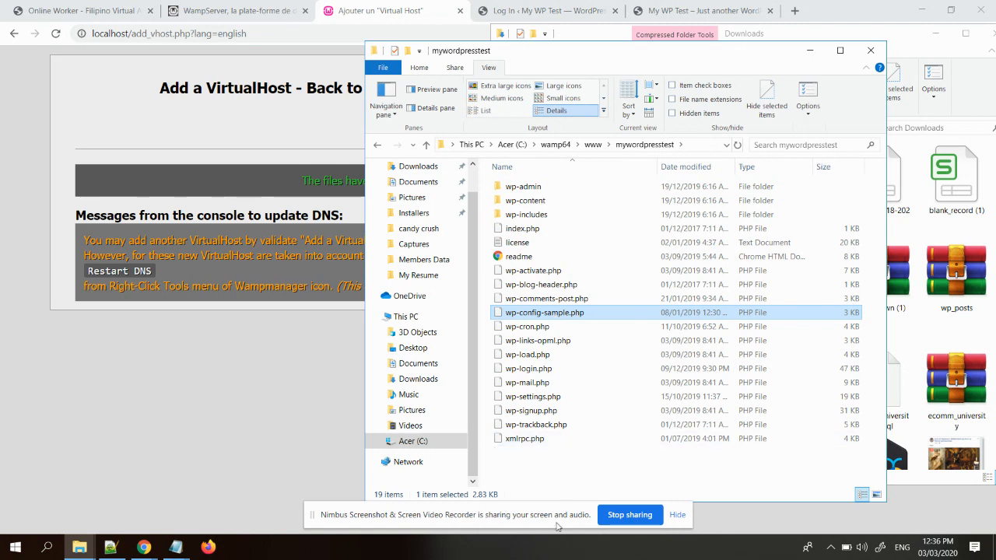
pyautogui.hotkey('ctrl', 'v')
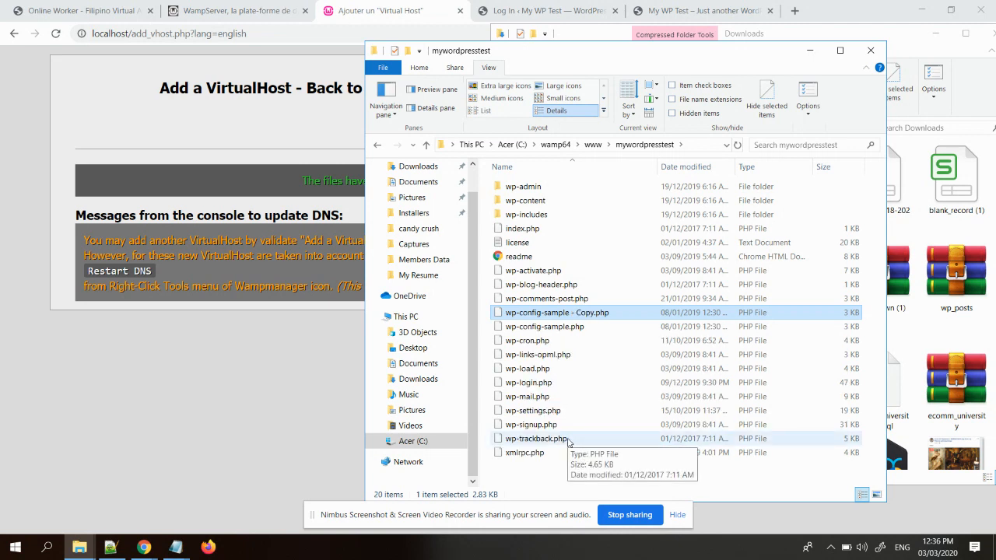
pyautogui.press('F1')
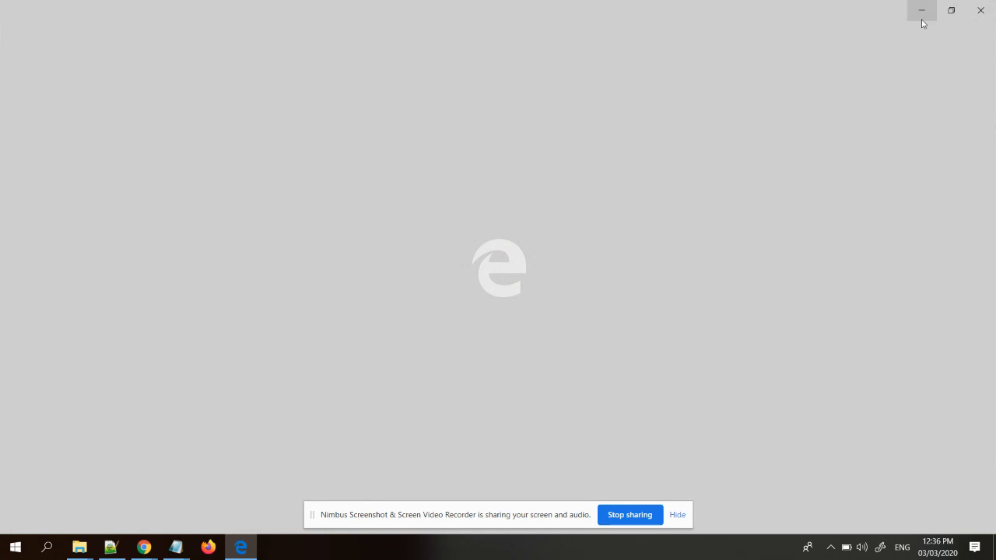
pyautogui.click(980, 11)
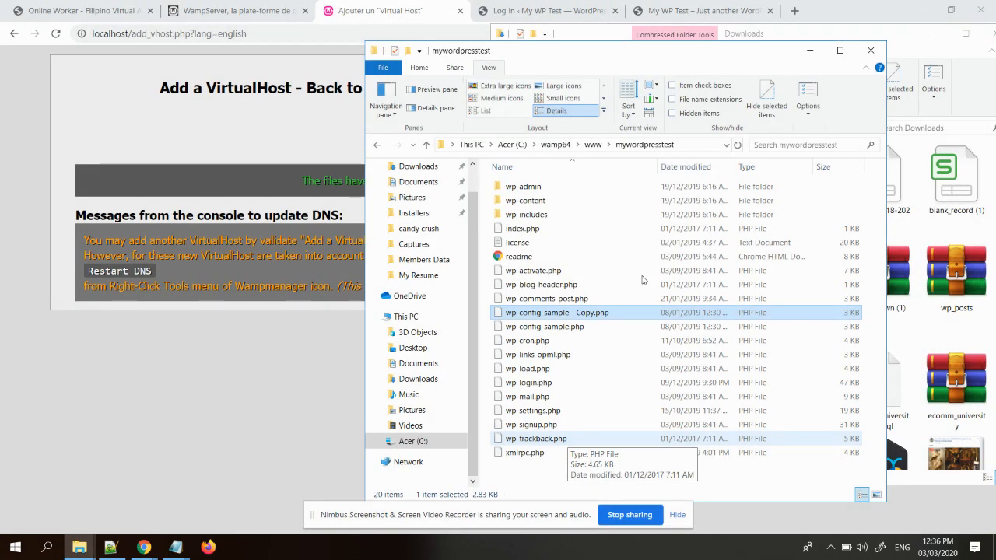
# - Rename the copy of wp-config-sample.php as wp-config.php
pyautogui.press('Up')
pyautogui.click(579, 314)
pyautogui.press('F2')
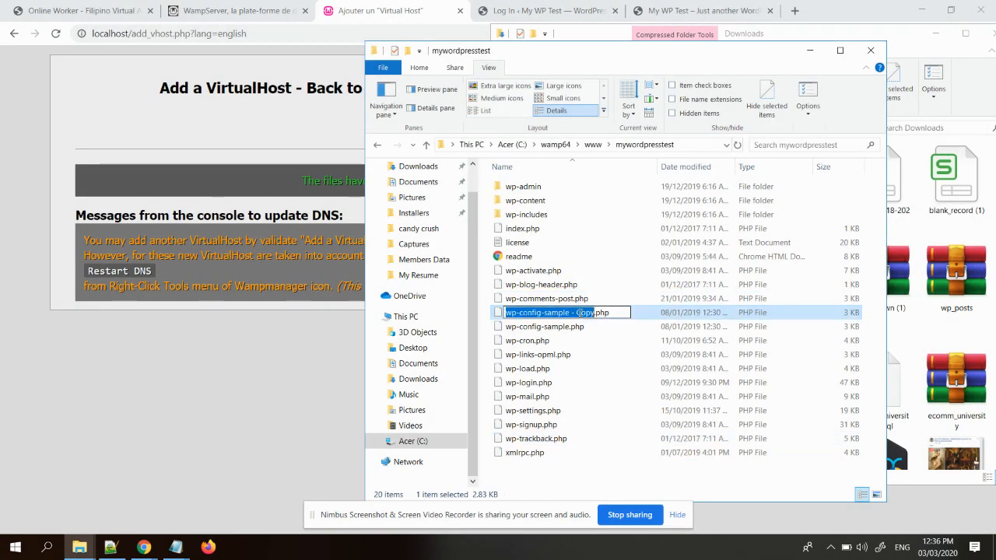
pyautogui.press('Right')
pyautogui.press('BackSpace')
pyautogui.press('BackSpace')
pyautogui.press('BackSpace')
pyautogui.press('BackSpace')
pyautogui.press('BackSpace')
pyautogui.press('BackSpace')
pyautogui.press('BackSpace')
pyautogui.press('BackSpace')
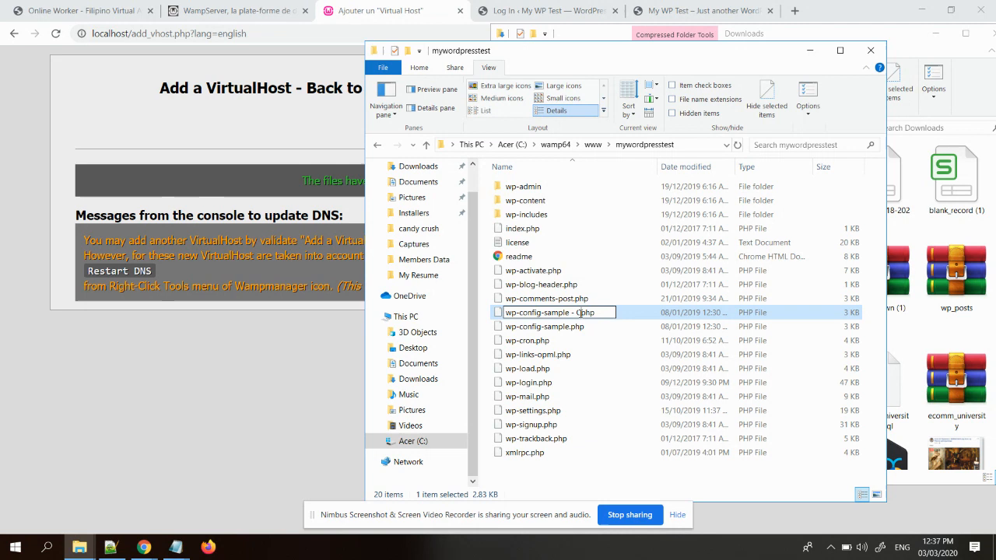
pyautogui.press('BackSpace')
pyautogui.press('BackSpace')
pyautogui.press('BackSpace')
pyautogui.press('BackSpace')
pyautogui.press('BackSpace')
pyautogui.press('BackSpace')
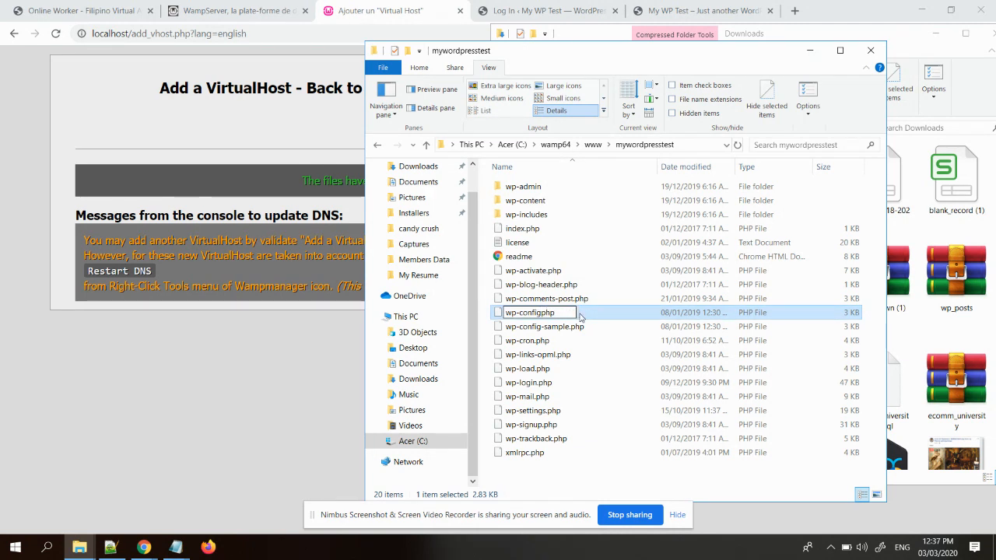
pyautogui.write('.')
pyautogui.press('Return')
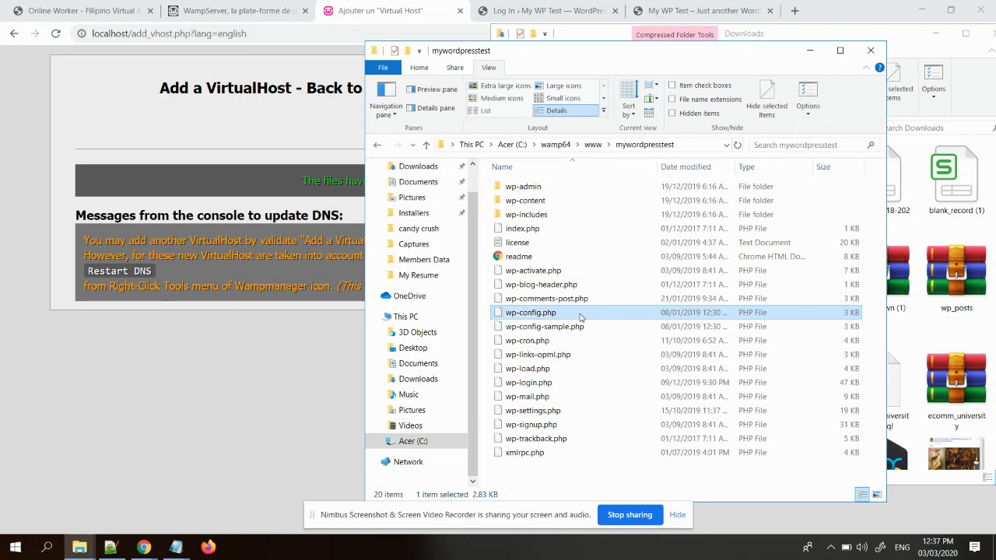
# - Open wp-config.php in Notepad++ and bring up its MySQL database settings
pyautogui.rightClick(574, 314)
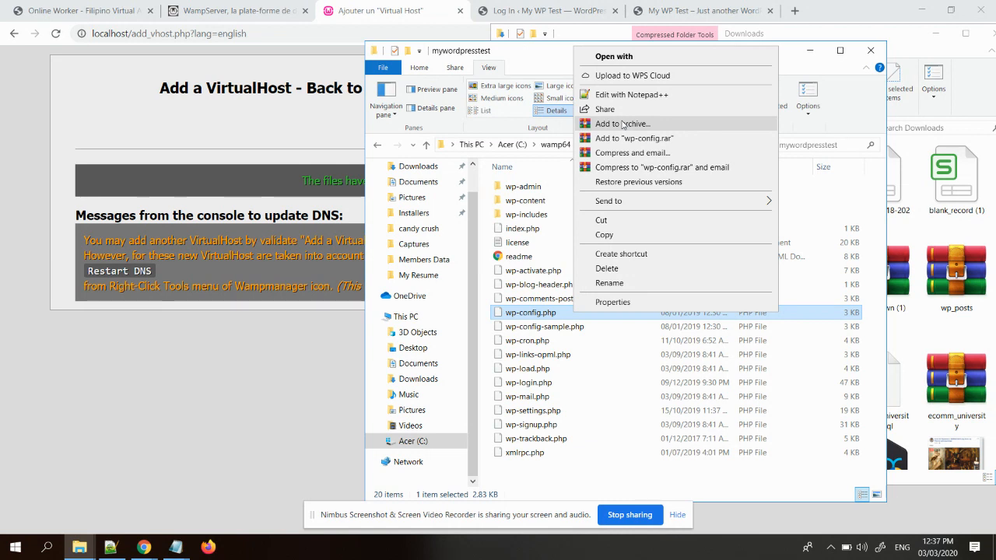
pyautogui.rightClick(551, 314)
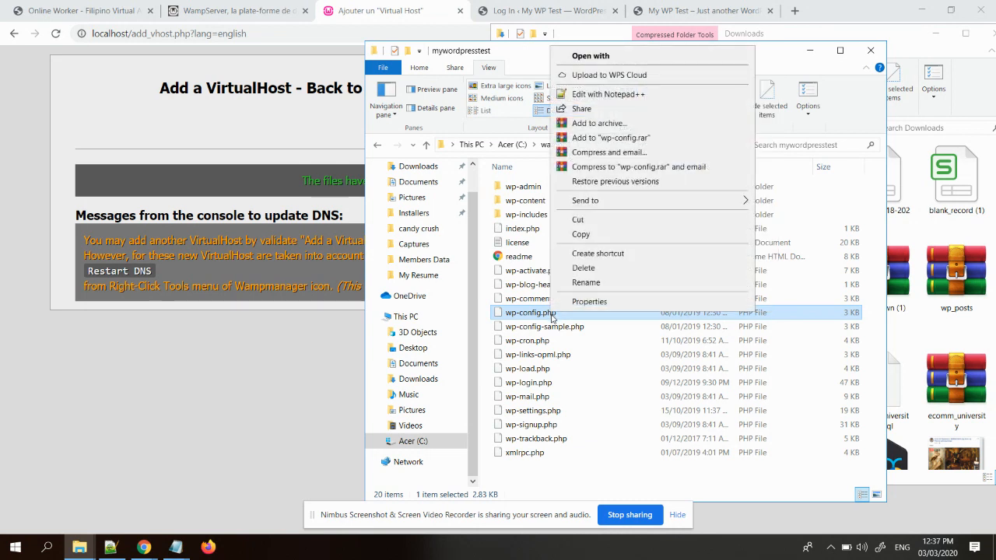
pyautogui.click(589, 95)
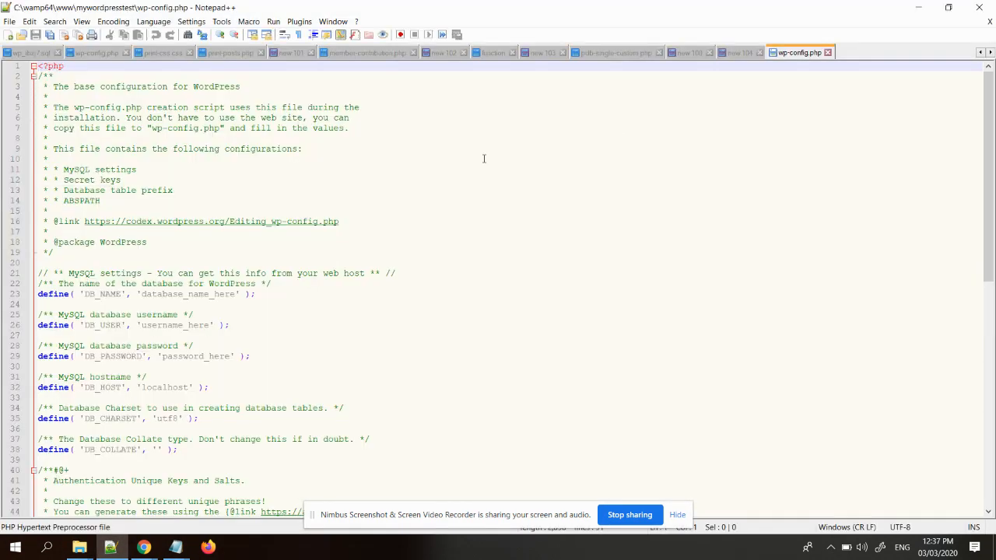
pyautogui.scroll(-2, 334, 228)
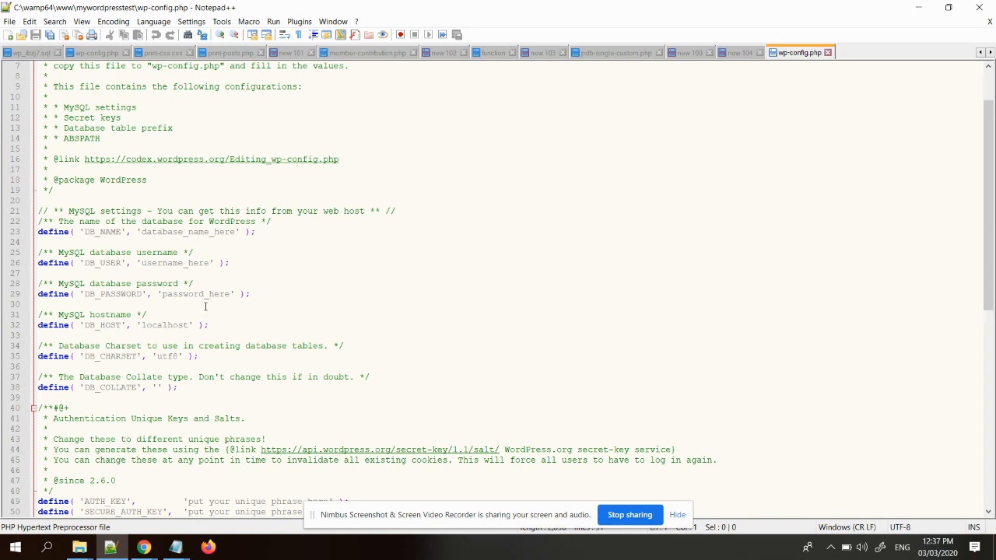
# - Switch to the Chrome window with the virtual host page, load the WampServer homepage at localhost and open phpMyAdmin from it
pyautogui.moveTo(144, 549)
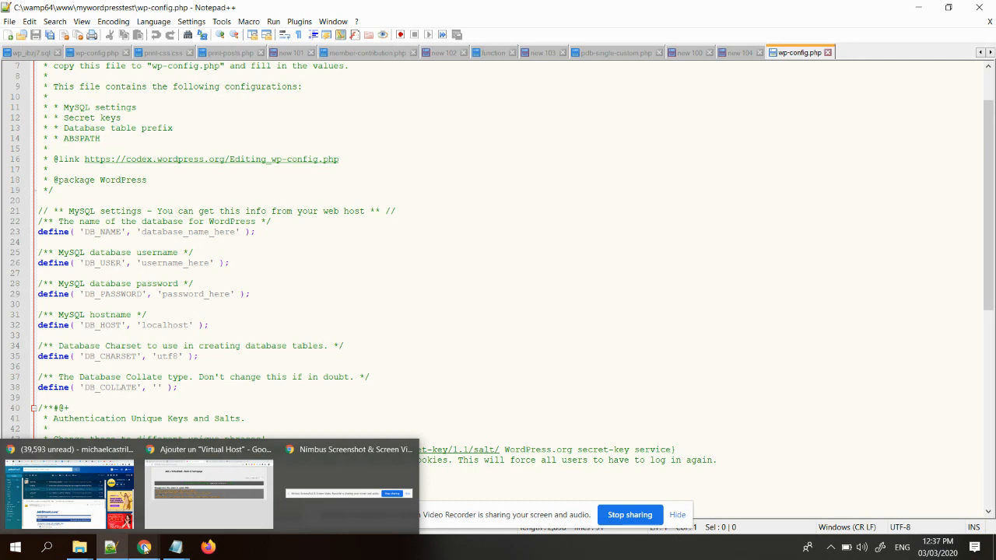
pyautogui.click(183, 502)
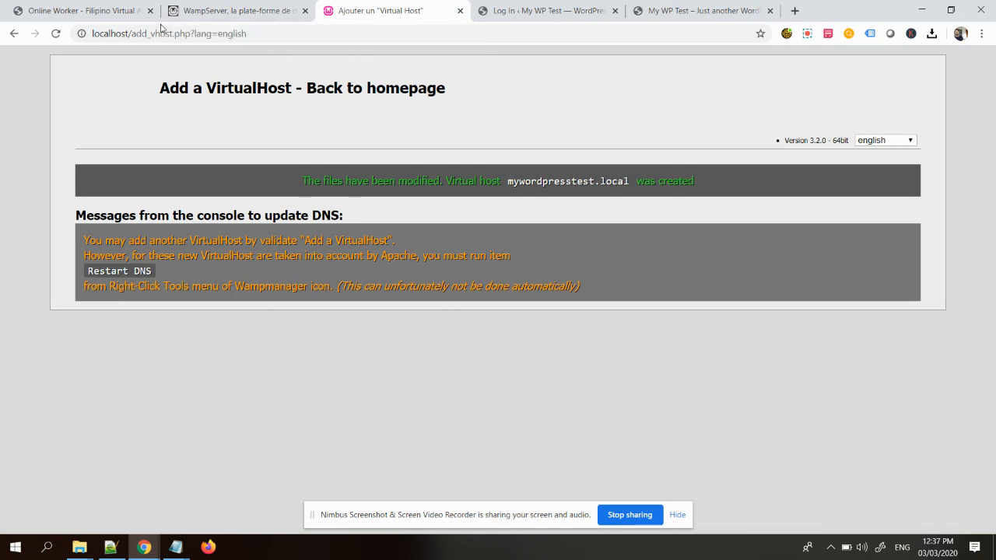
pyautogui.moveTo(132, 34); pyautogui.dragTo(386, 39)
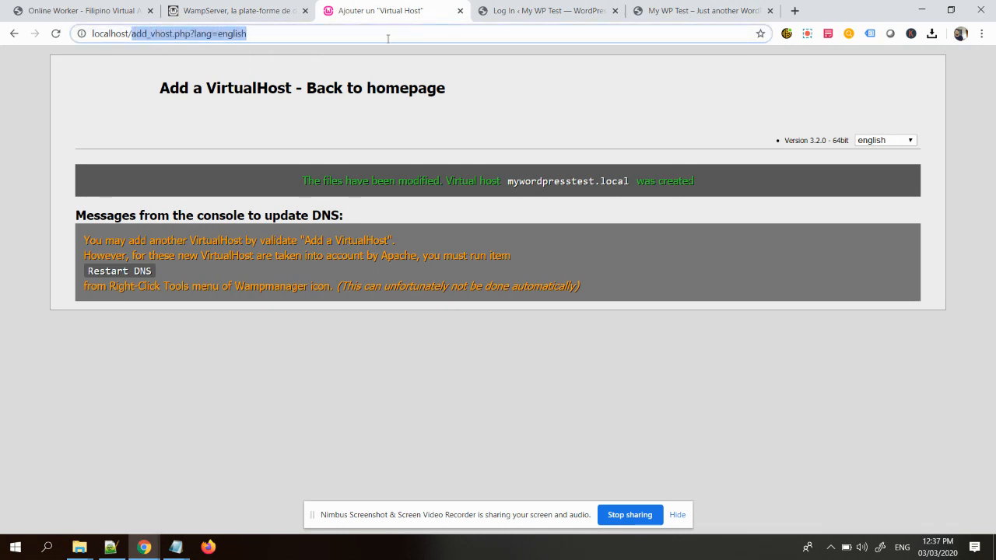
pyautogui.press('BackSpace')
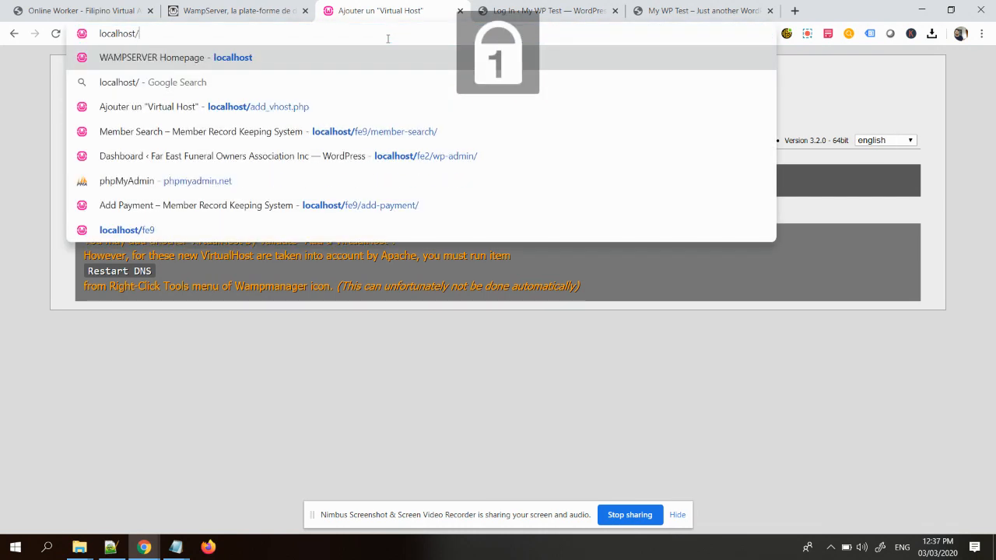
pyautogui.press('Return')
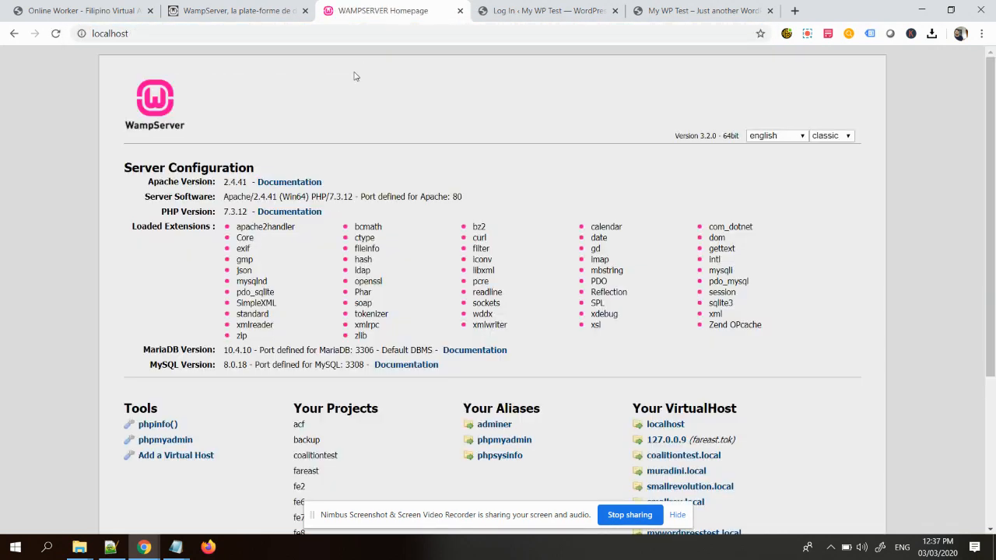
pyautogui.click(165, 440)
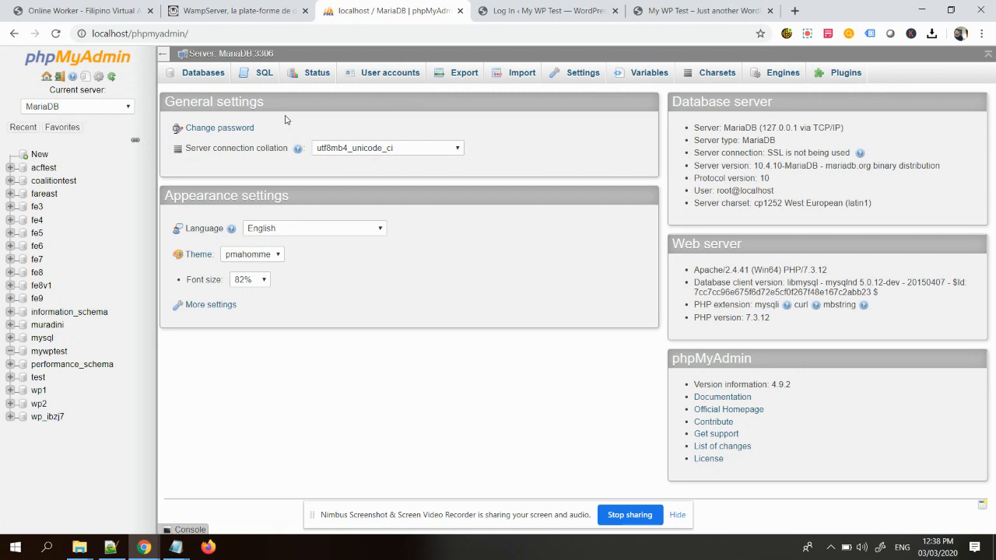
# - Start a new phpMyAdmin user account with user name mywordpresstest and host name set to Local (localhost)
pyautogui.click(391, 72)
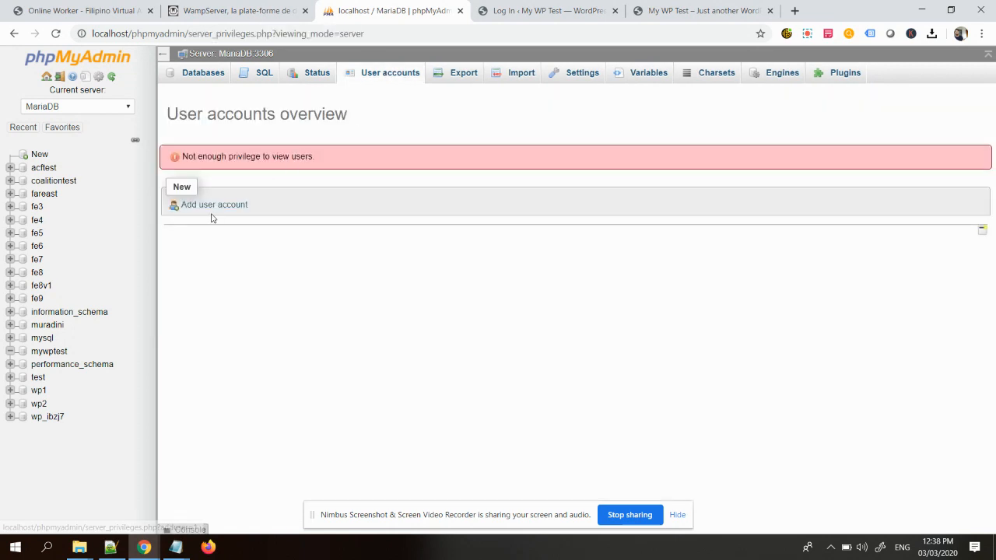
pyautogui.click(212, 205)
pyautogui.click(416, 178)
pyautogui.write('m')
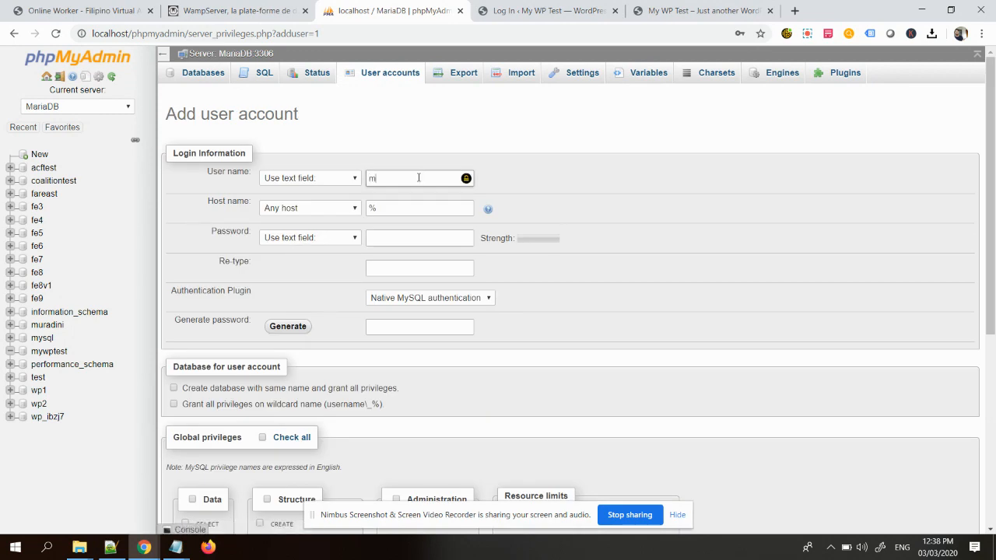
pyautogui.write('ywordpresstest')
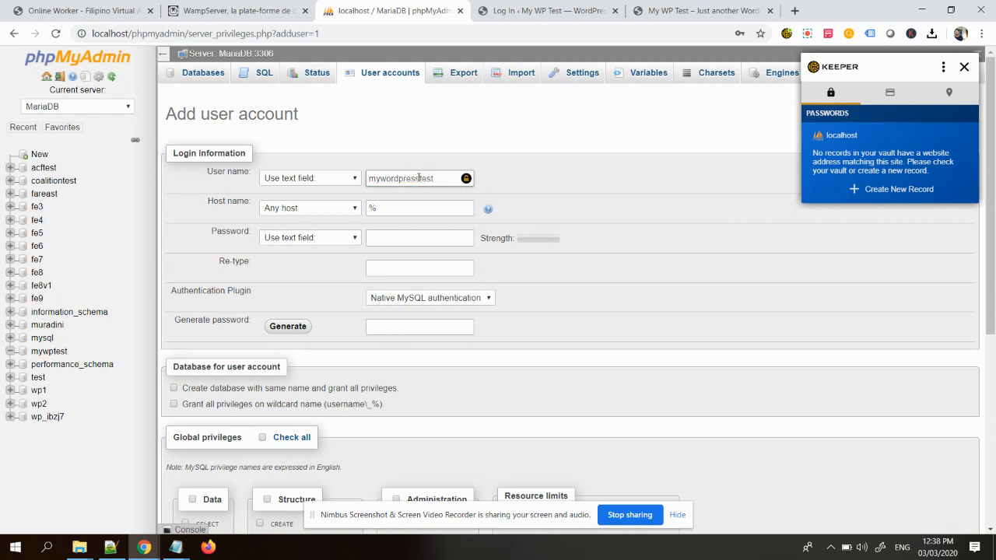
pyautogui.click(327, 213)
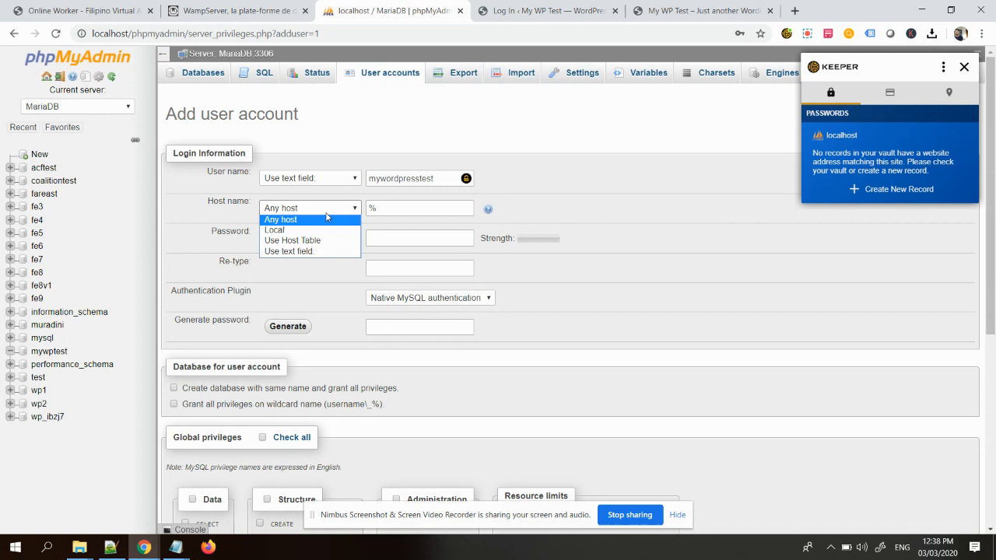
pyautogui.click(322, 230)
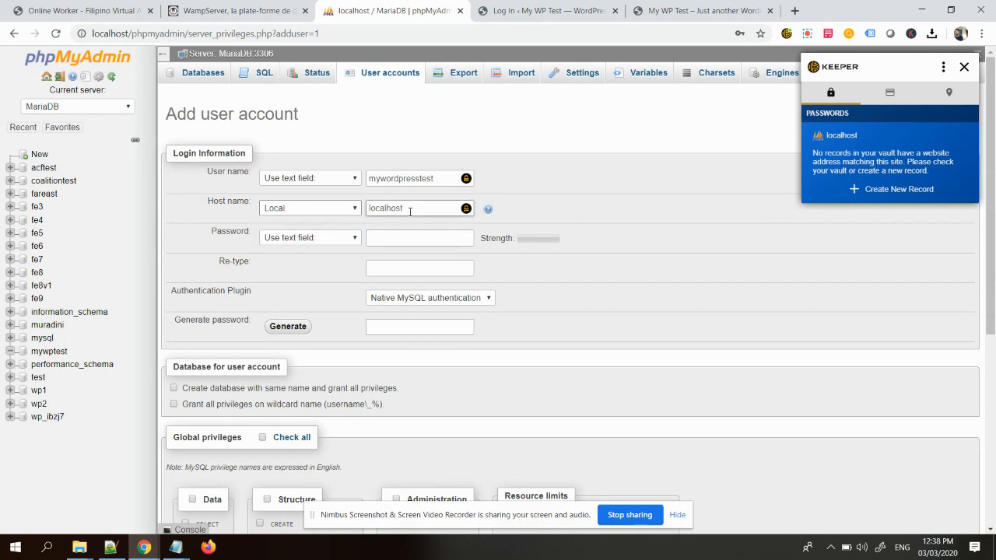
# - Enter the new database user's password and repeat it for confirmation
pyautogui.click(398, 239)
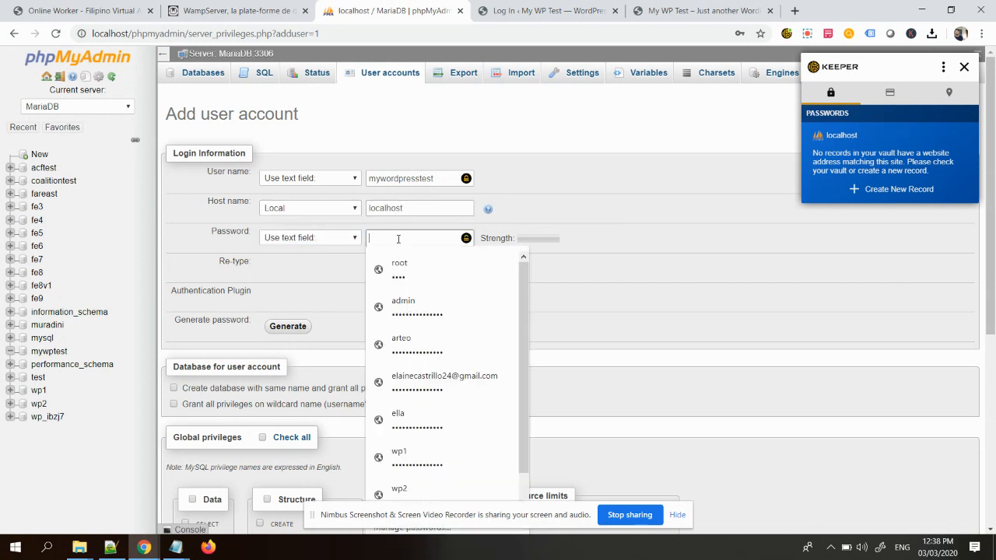
pyautogui.write('passwo')
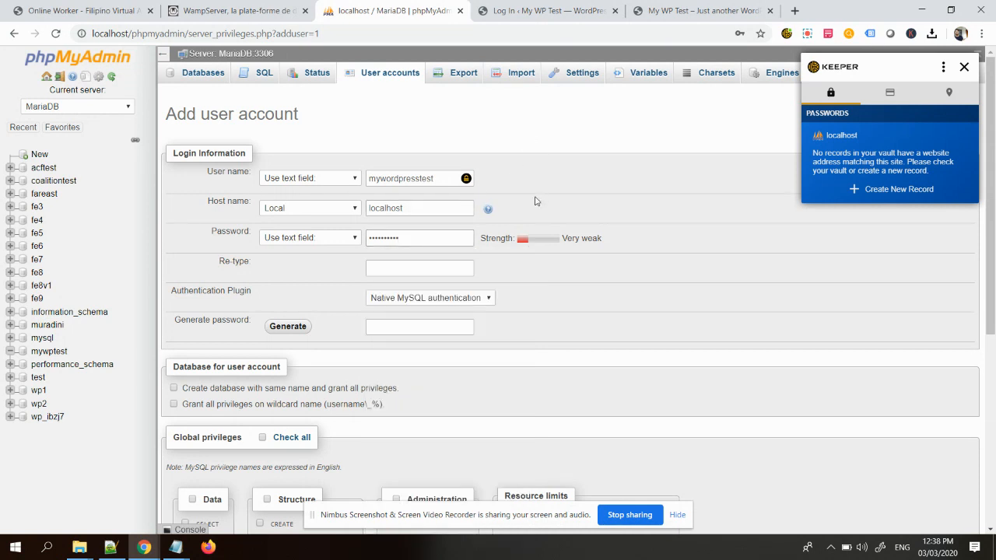
pyautogui.click(423, 270)
pyautogui.write('p')
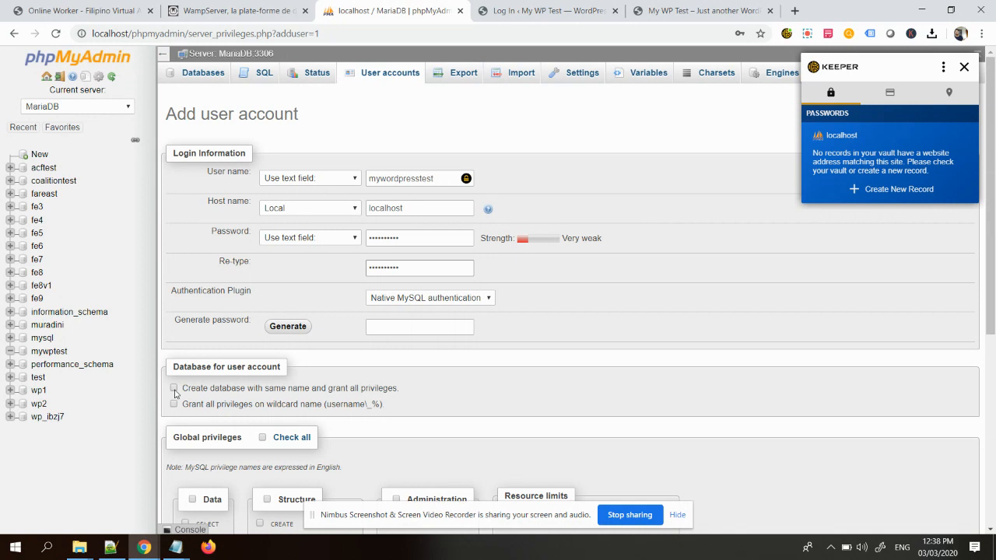
# - Create the user with a same-named database and all global privileges, and open the mywordpresstest database
pyautogui.click(174, 388)
pyautogui.click(262, 437)
pyautogui.scroll(-2, 632, 377)
pyautogui.scroll(-2, 774, 398)
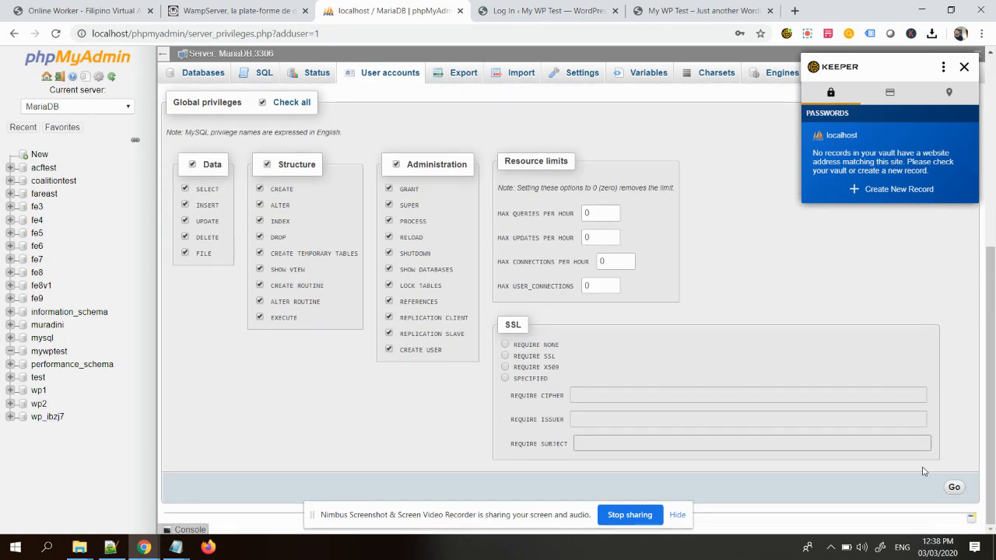
pyautogui.click(950, 486)
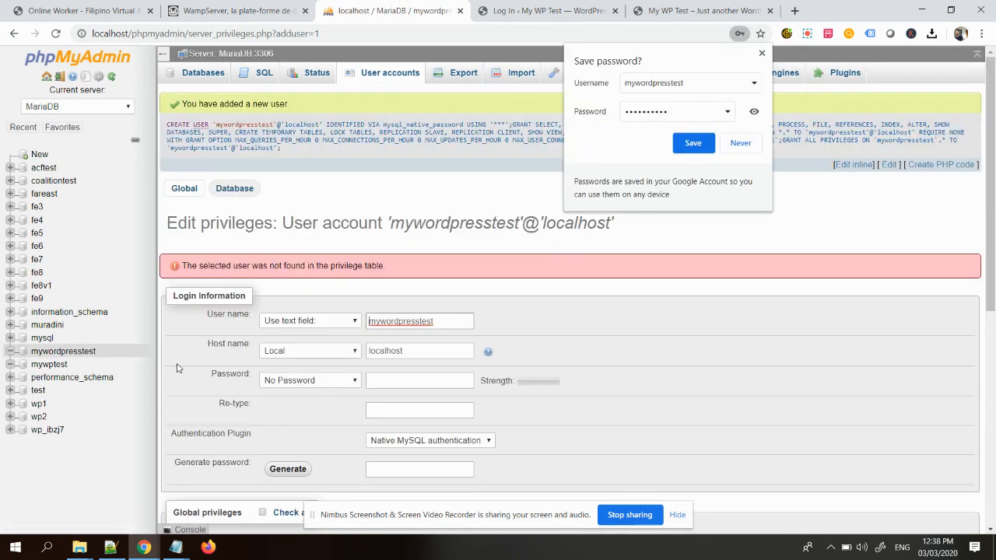
pyautogui.click(64, 352)
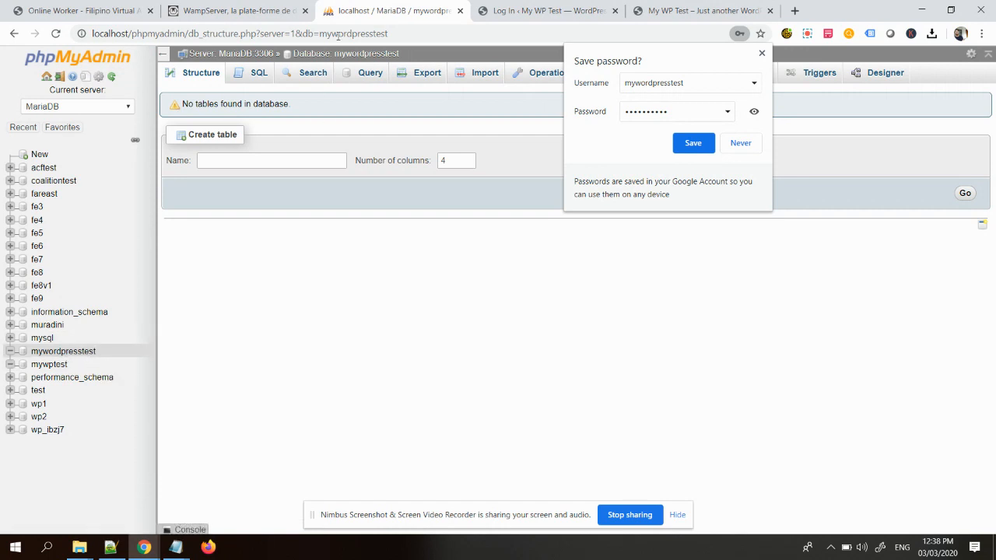
# - Switch to wp-config.php in Notepad++ and set the DB_NAME value to mywordpressttest
pyautogui.click(110, 548)
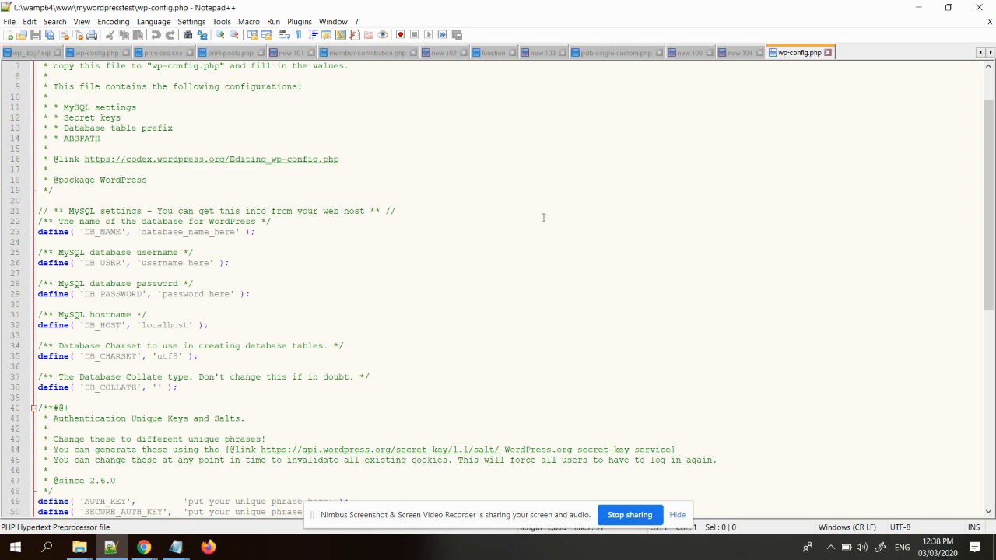
pyautogui.moveTo(237, 232); pyautogui.dragTo(141, 232)
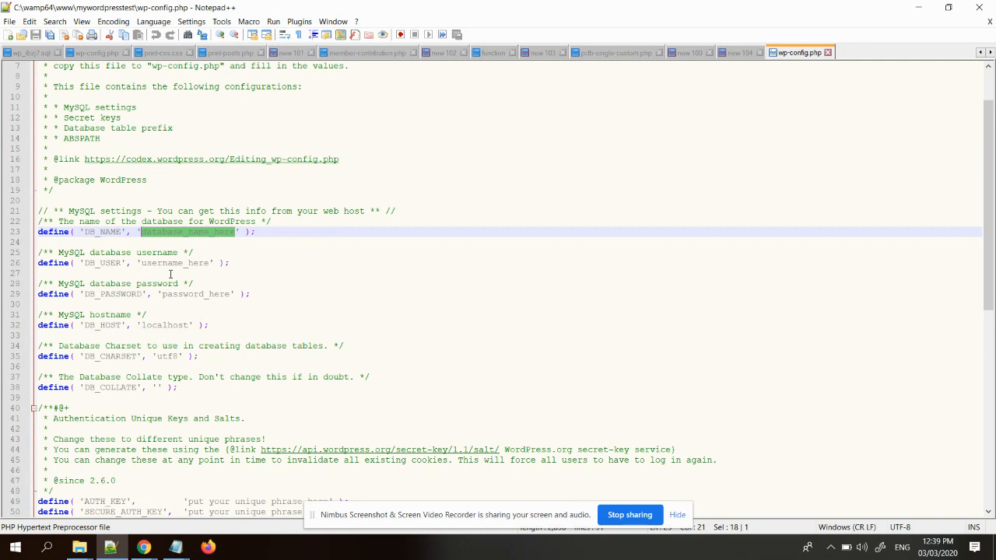
pyautogui.write('myword')
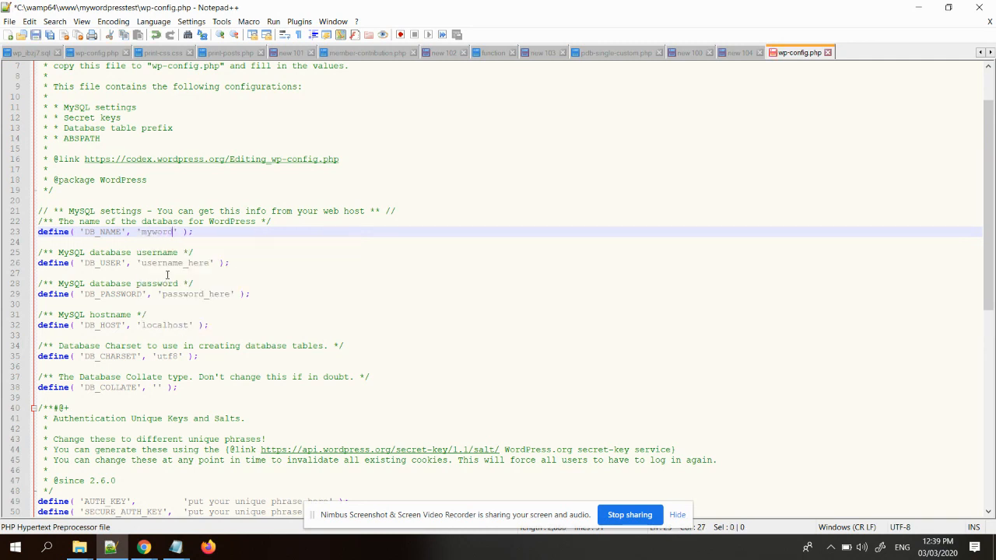
pyautogui.write('pressttest')
# - Replace the DB_USER placeholder in wp-config.php with mywordpresstest
pyautogui.press('Down')
pyautogui.press('Down')
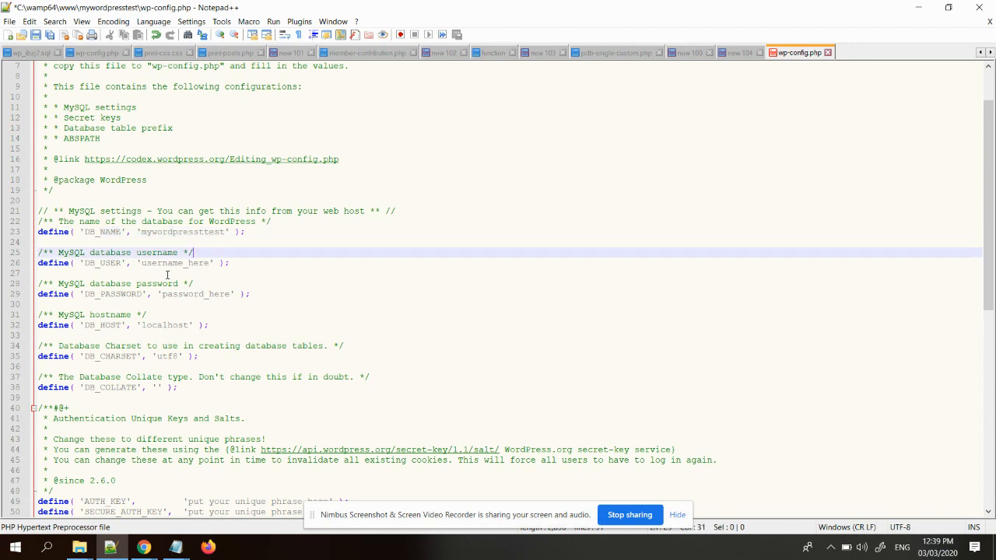
pyautogui.press('Down')
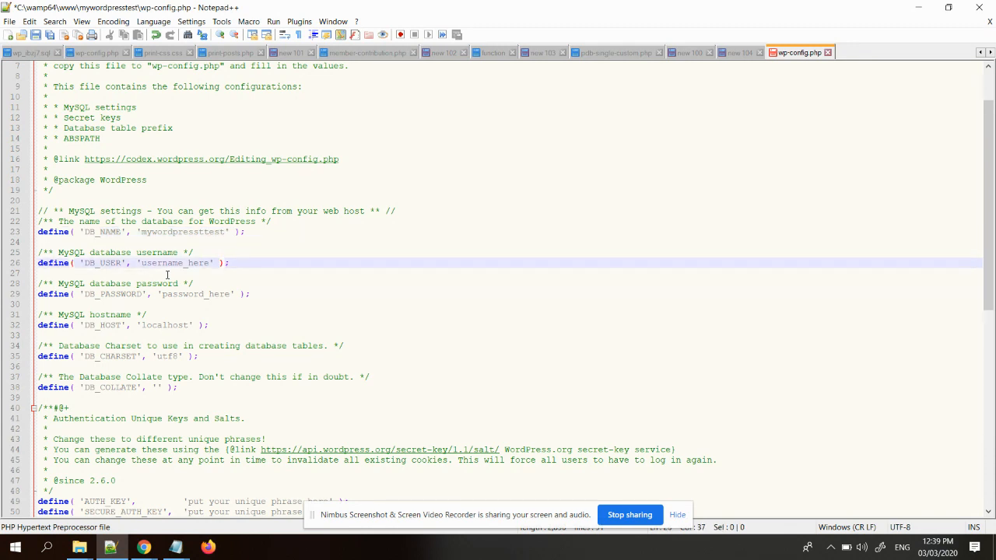
pyautogui.press('BackSpace')
pyautogui.press('BackSpace')
pyautogui.press('BackSpace')
pyautogui.press('BackSpace')
pyautogui.press('BackSpace')
pyautogui.press('BackSpace')
pyautogui.press('BackSpace')
pyautogui.press('BackSpace')
pyautogui.press('BackSpace')
pyautogui.press('BackSpace')
pyautogui.press('BackSpace')
pyautogui.press('BackSpace')
pyautogui.press('BackSpace')
pyautogui.write('myword')
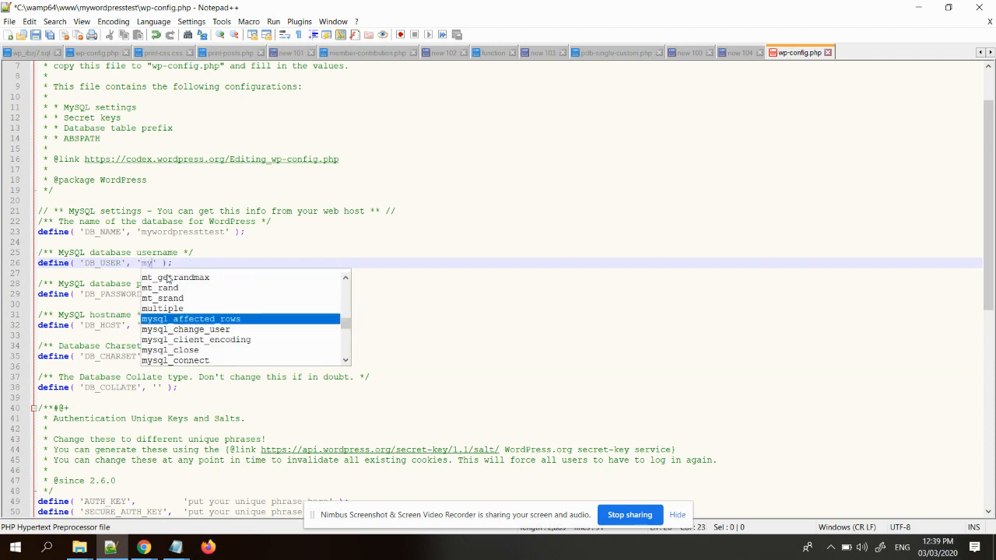
pyautogui.write('presstes')
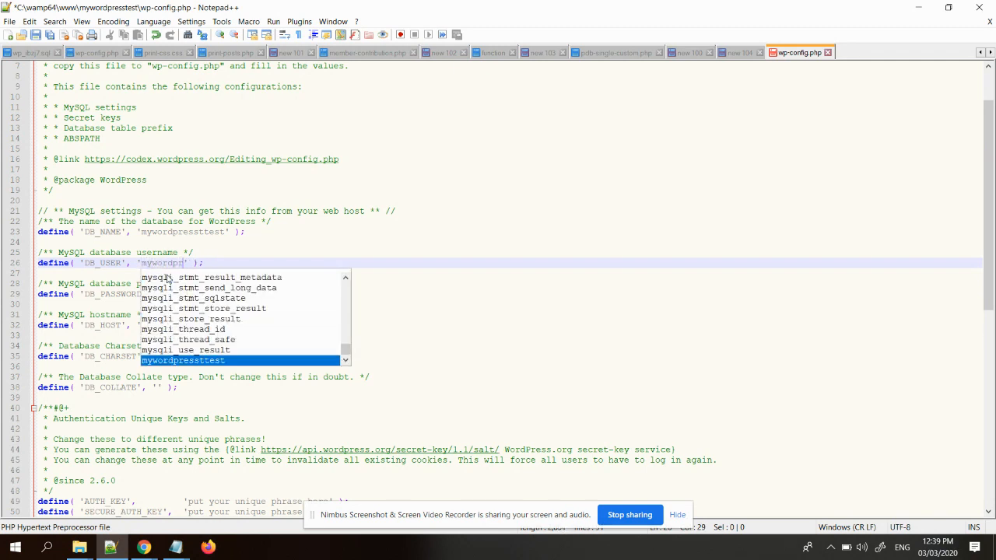
pyautogui.write('t')
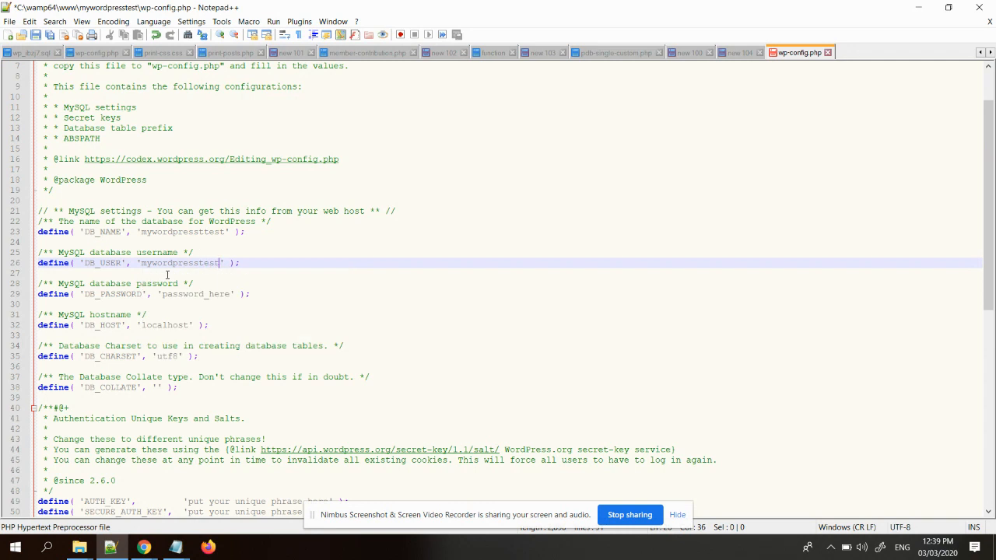
# - Replace the DB_PASSWORD placeholder with the database user's password and save wp-config.php
pyautogui.press('Down')
pyautogui.press('Down')
pyautogui.press('Down')
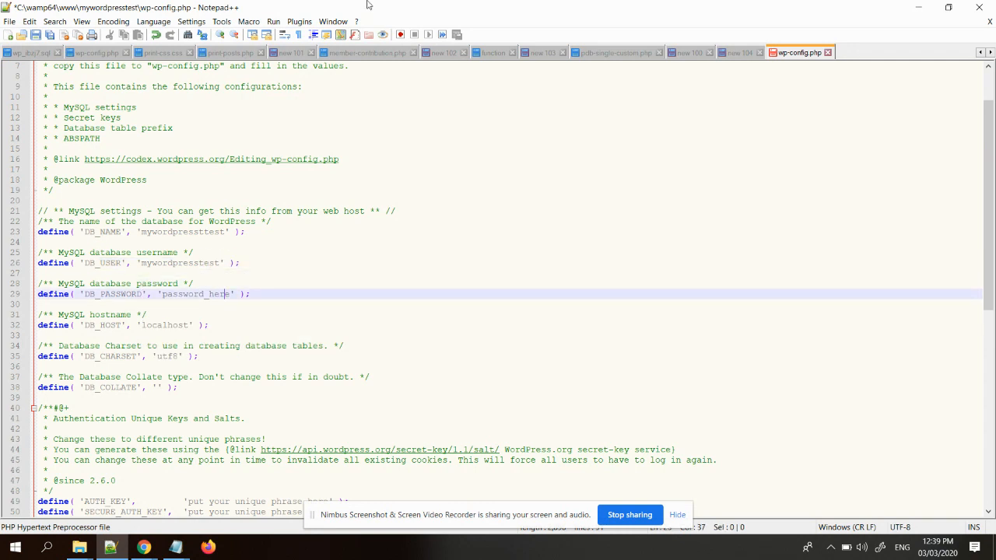
pyautogui.press('BackSpace')
pyautogui.press('BackSpace')
pyautogui.press('BackSpace')
pyautogui.press('BackSpace')
pyautogui.press('BackSpace')
pyautogui.press('BackSpace')
pyautogui.press('BackSpace')
pyautogui.press('BackSpace')
pyautogui.press('BackSpace')
pyautogui.press('BackSpace')
pyautogui.press('BackSpace')
pyautogui.press('BackSpace')
pyautogui.press('BackSpace')
pyautogui.write('mypassword')
pyautogui.hotkey('ctrl', 's')
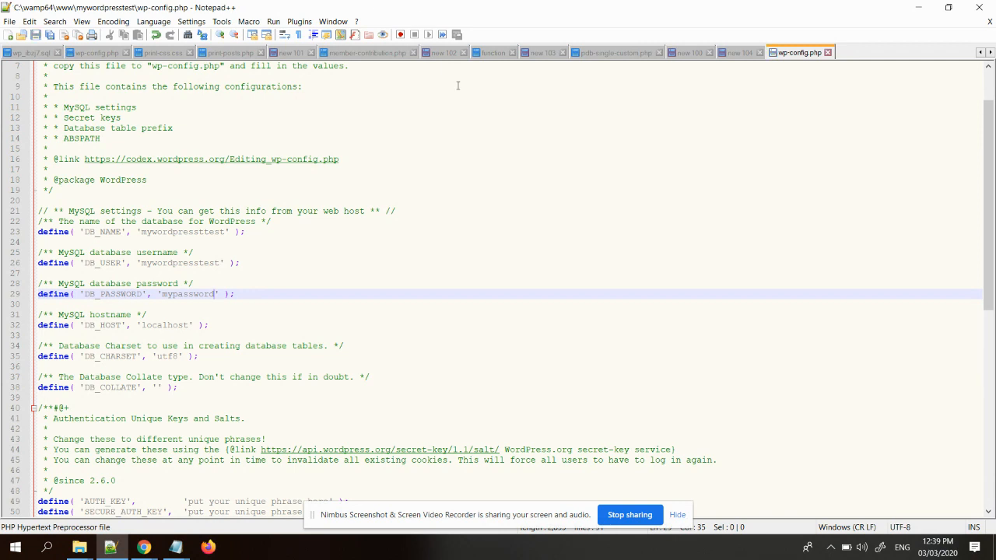
# - Return to Chrome, dismiss the offer to save the password and close the My WP Test front page
pyautogui.click(916, 10)
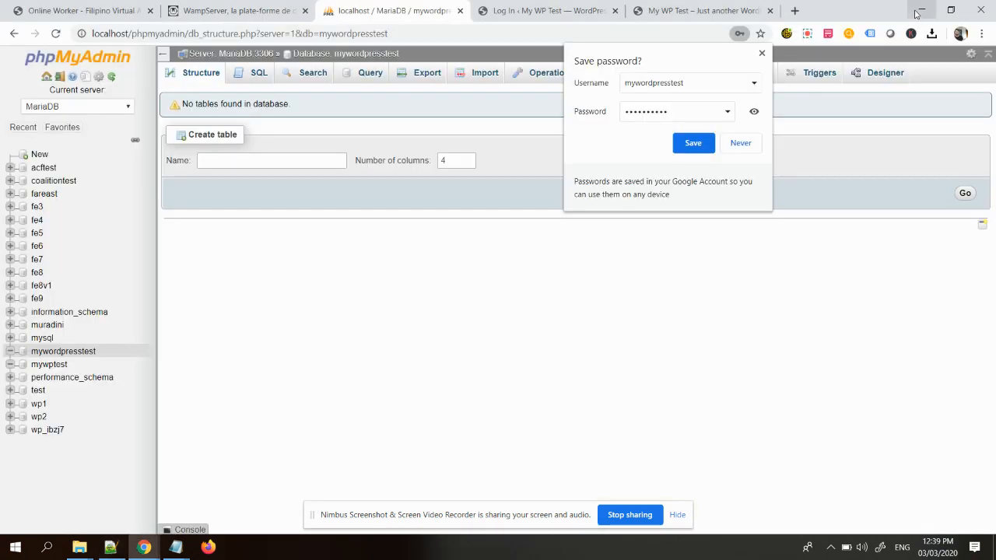
pyautogui.click(762, 53)
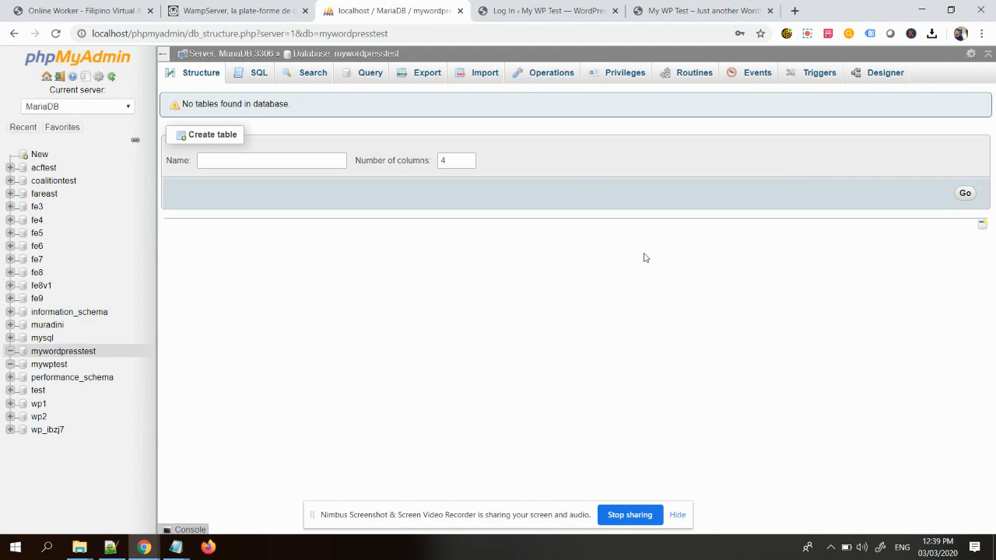
pyautogui.click(549, 8)
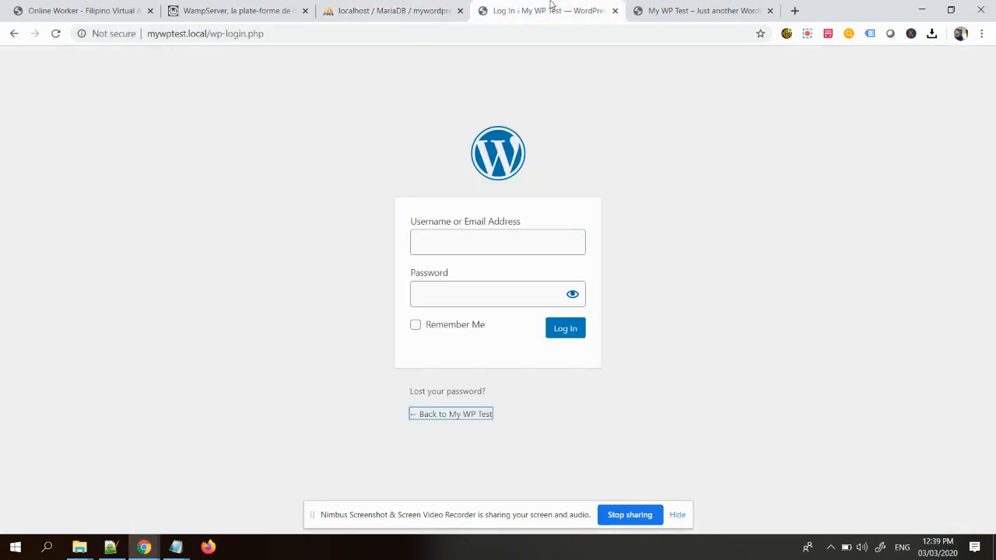
pyautogui.click(428, 30)
pyautogui.click(660, 6)
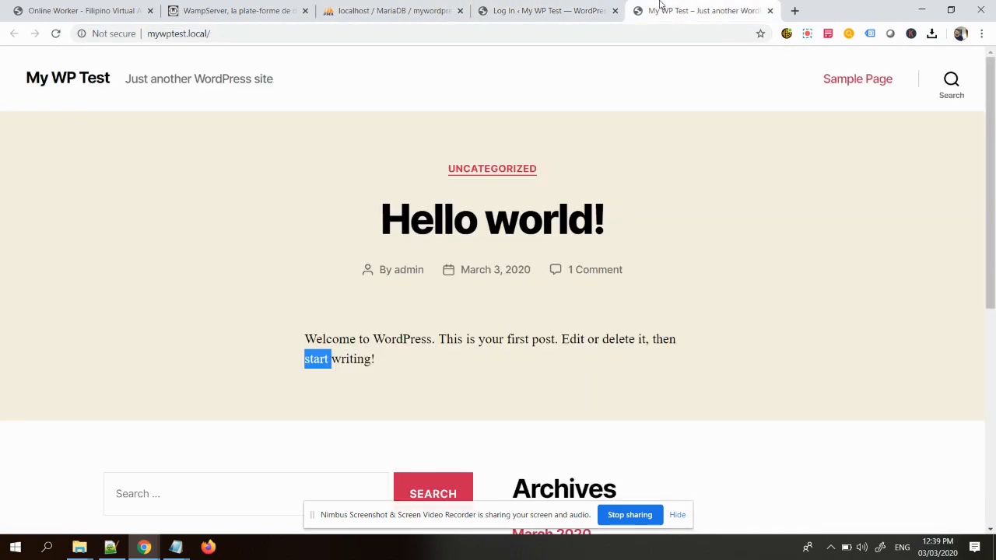
pyautogui.click(769, 10)
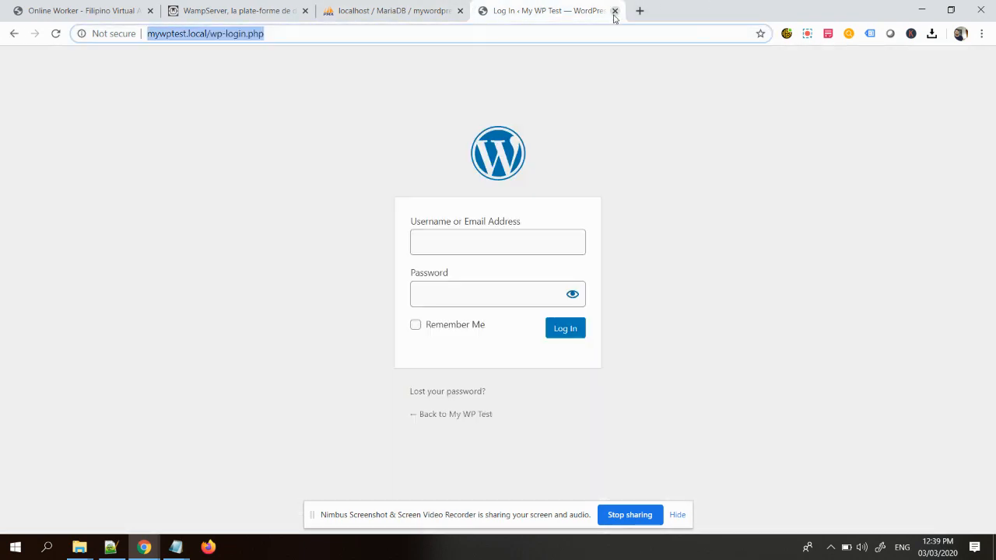
# - Load the WampServer homepage at localhost in a new tab and open the mywordpresstest.local virtual host from it
pyautogui.click(639, 10)
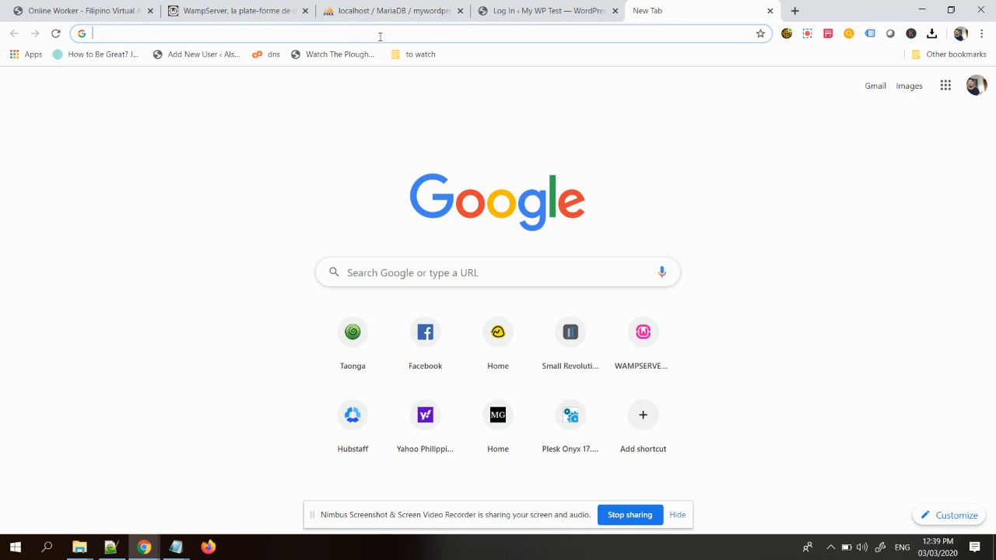
pyautogui.write('localho')
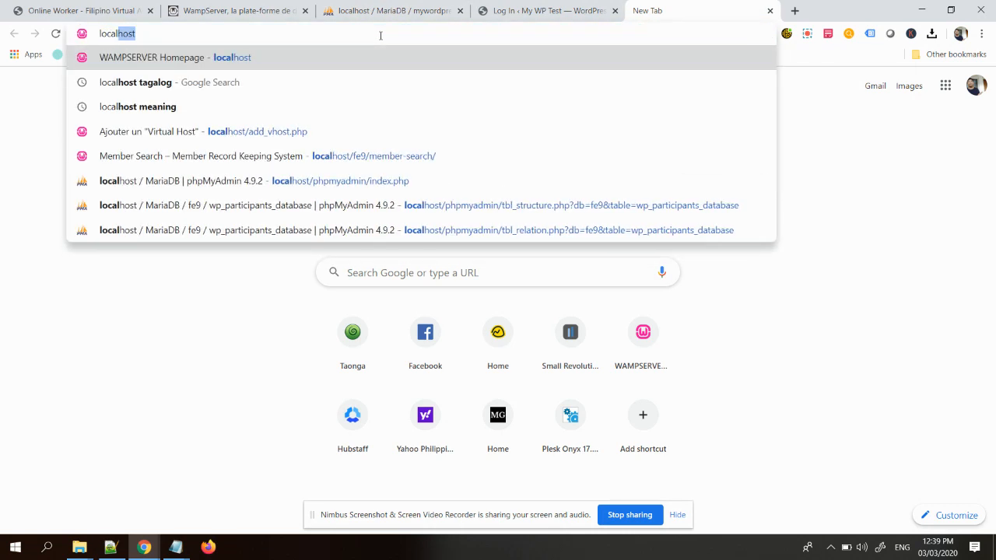
pyautogui.write('st')
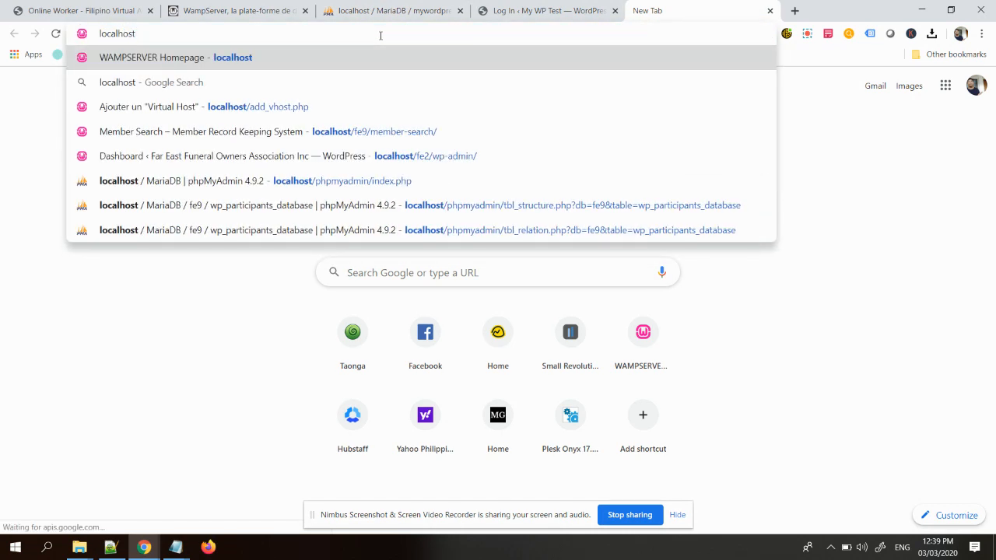
pyautogui.press('Return')
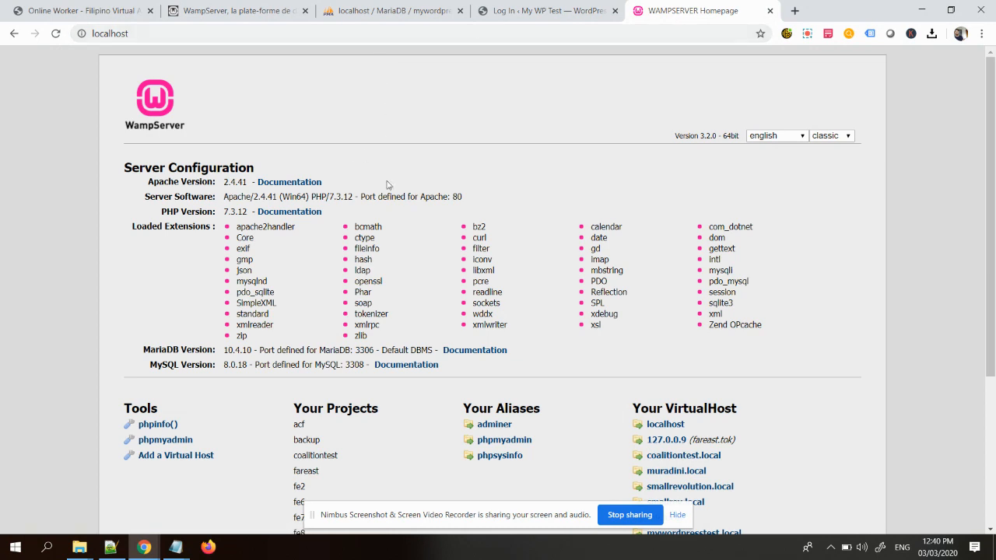
pyautogui.scroll(-2, 512, 215)
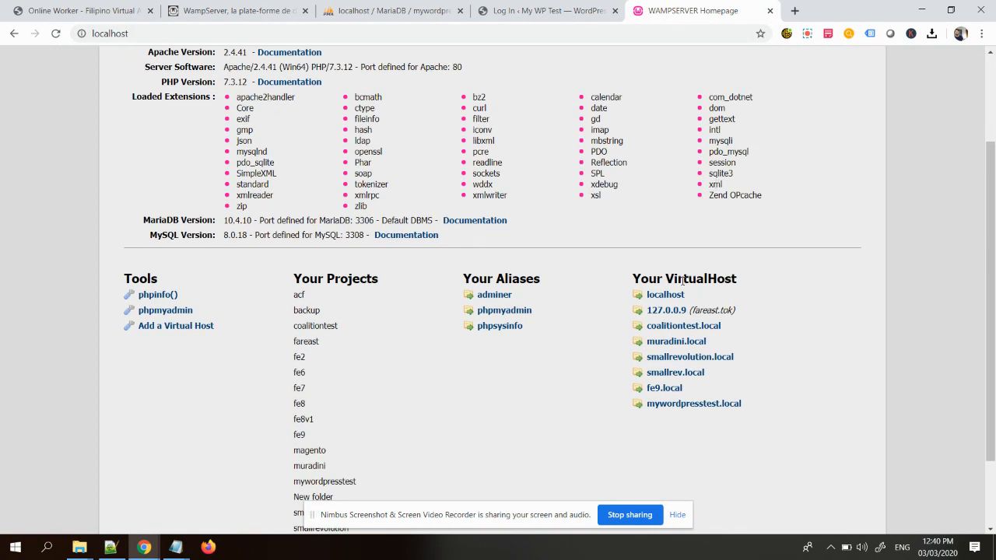
pyautogui.click(684, 404)
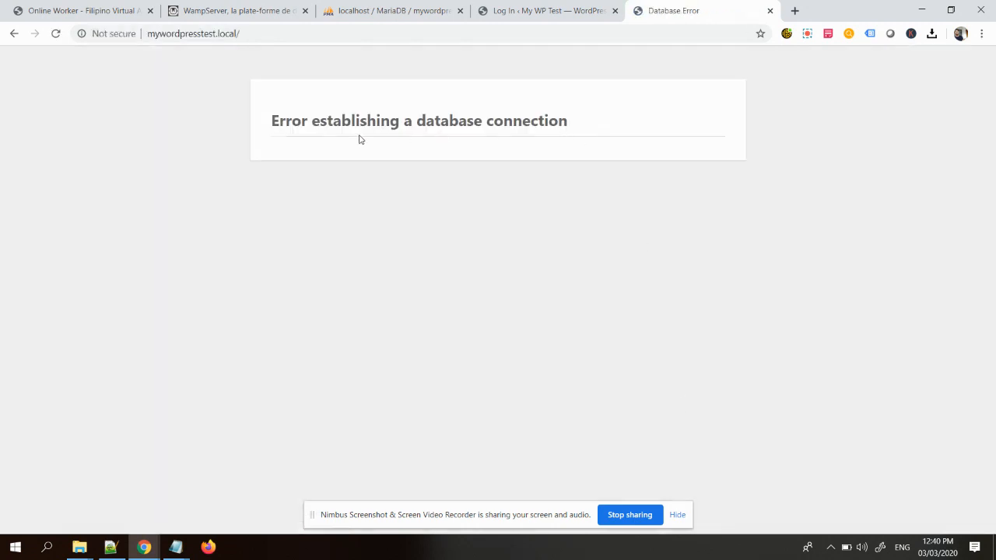
# - Check the database name in phpMyAdmin, correct DB_NAME in wp-config.php to mywordpresstest and save the file
pyautogui.click(399, 7)
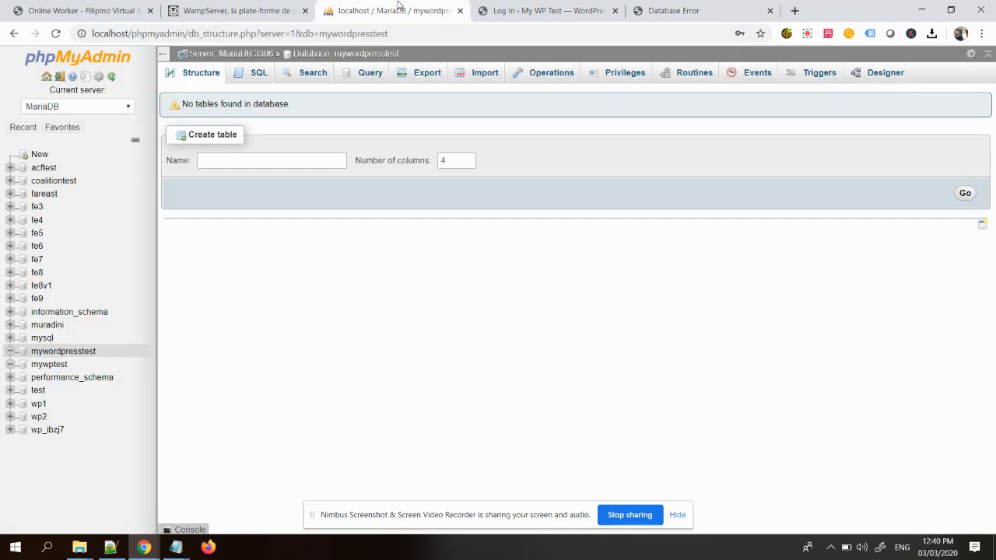
pyautogui.click(86, 356)
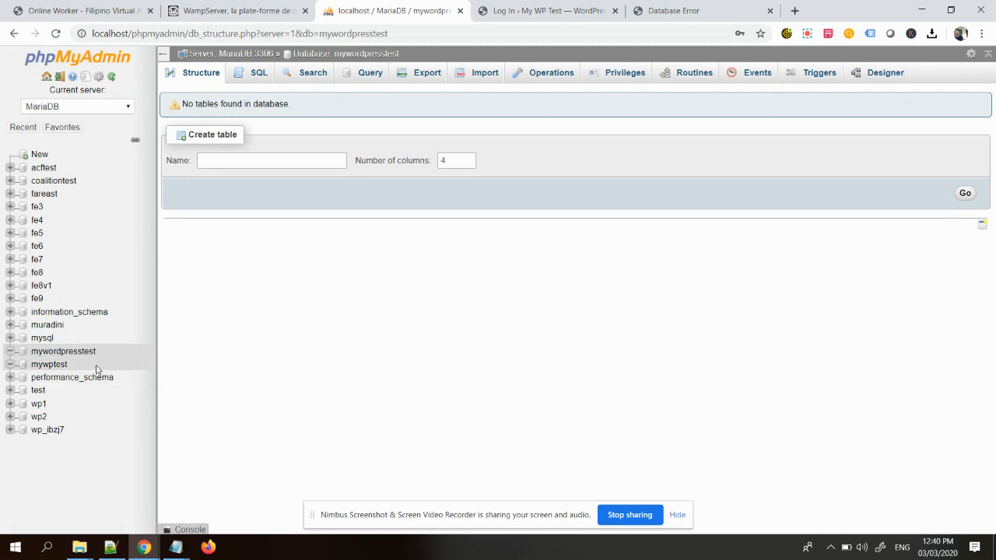
pyautogui.click(110, 547)
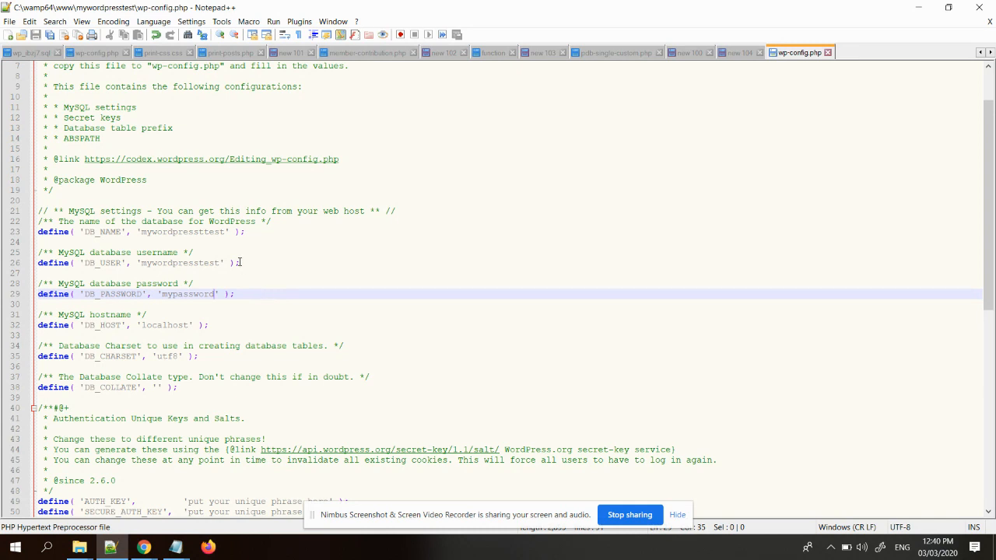
pyautogui.click(208, 232)
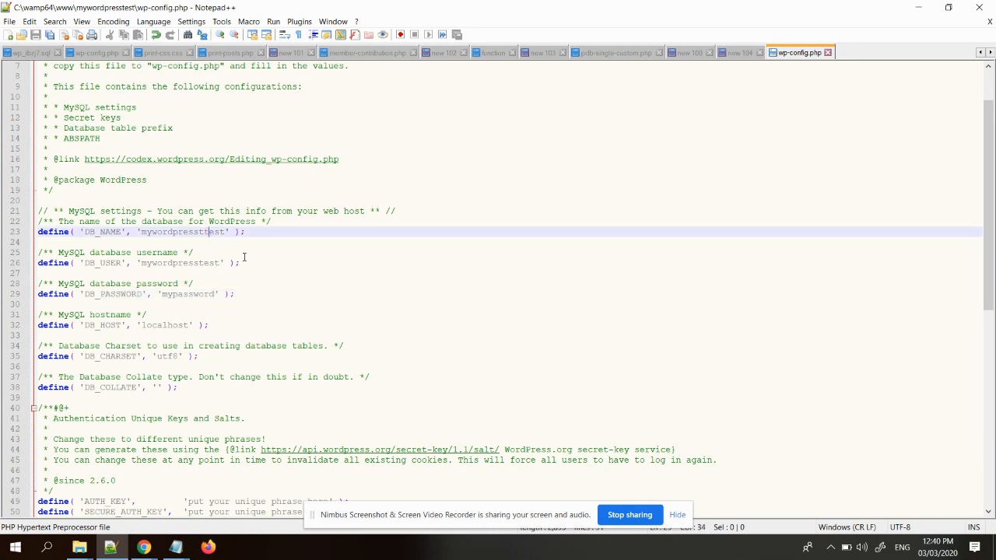
pyautogui.press('BackSpace')
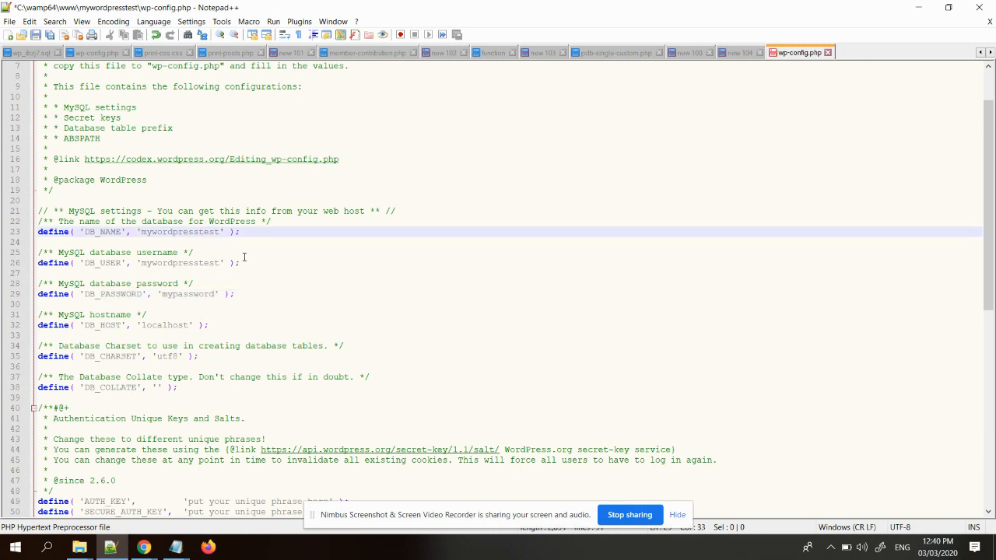
pyautogui.hotkey('ctrl', 's')
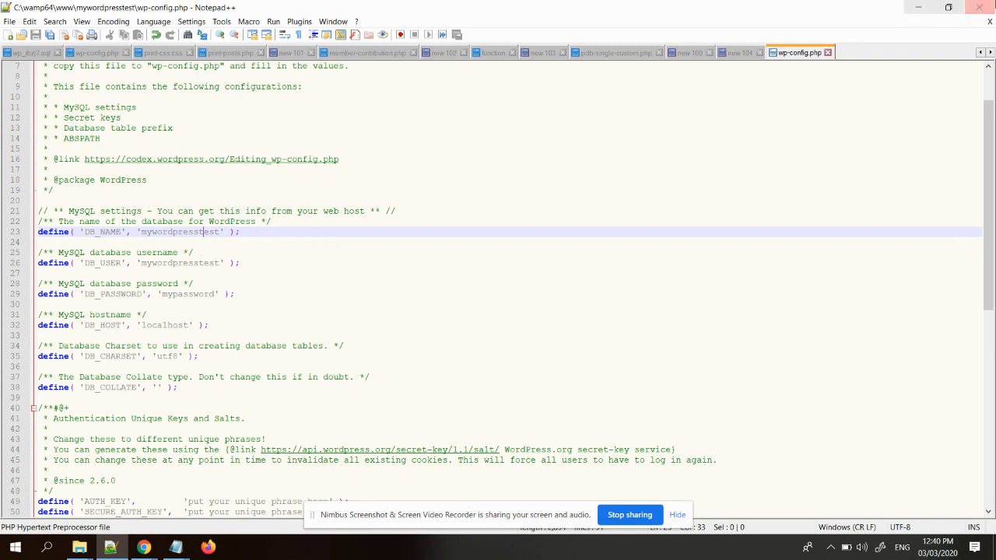
# - Return to Chrome, reload the mywordpresstest.local page and continue the WordPress installer in English (United States)
pyautogui.click(918, 7)
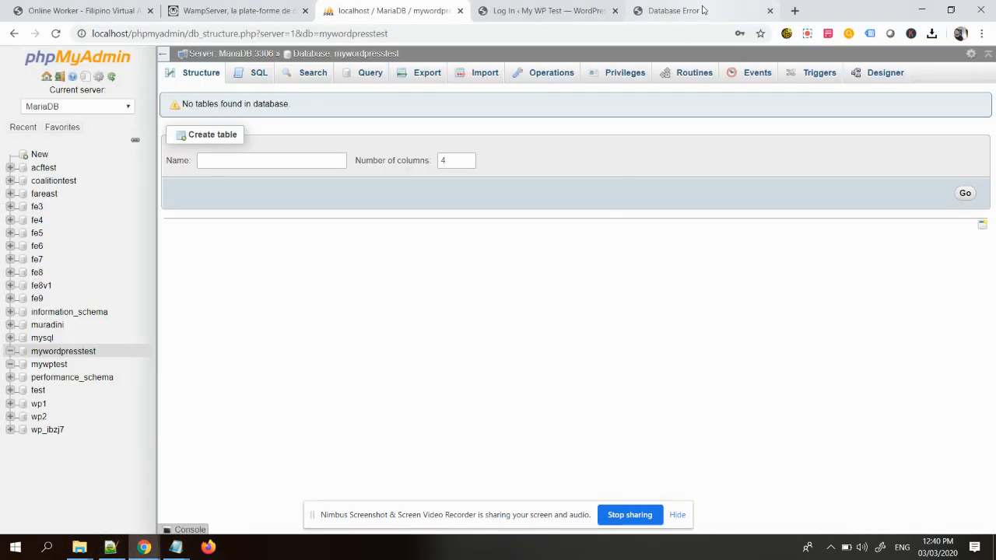
pyautogui.click(673, 10)
pyautogui.click(56, 33)
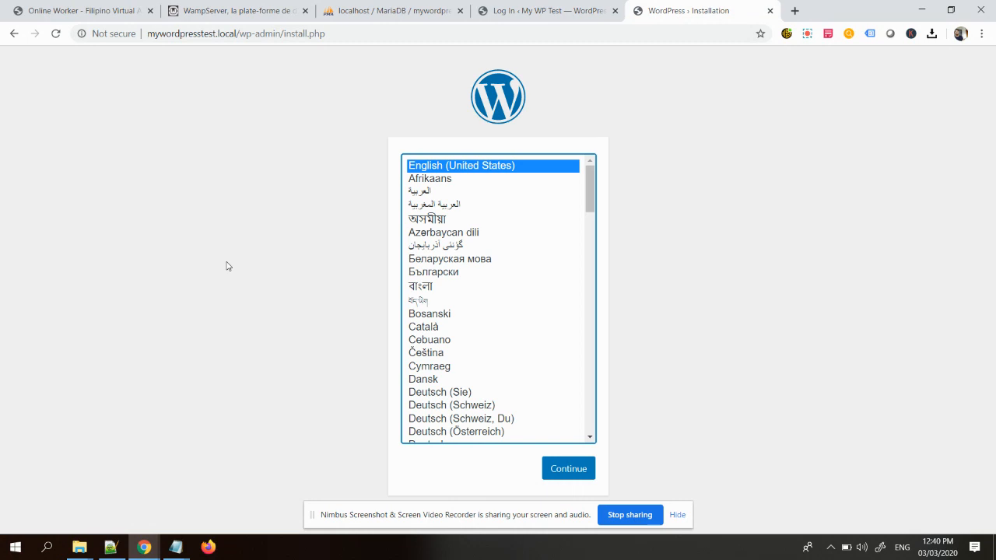
pyautogui.click(569, 468)
# - Set the site title to My WordPress Test in the WordPress installation form
pyautogui.click(390, 310)
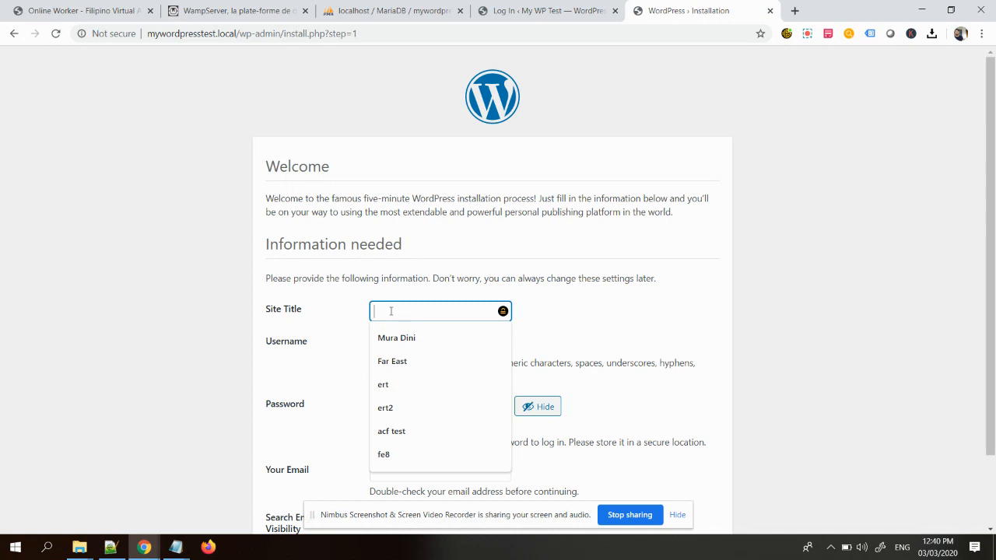
pyautogui.write('My WOr')
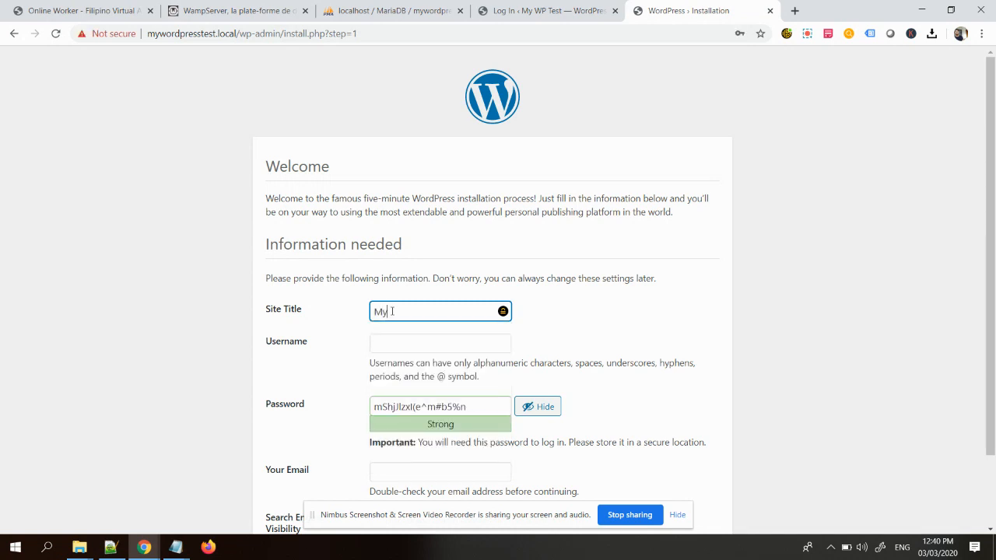
pyautogui.press('BackSpace')
pyautogui.press('BackSpace')
pyautogui.write('ordPress Test')
pyautogui.press('Tab')
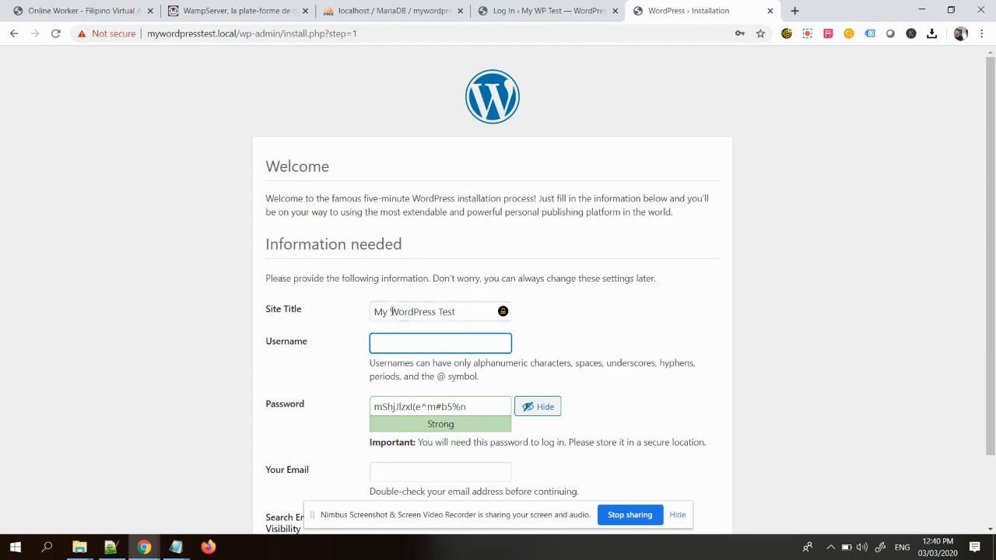
# - Set the username to admin, replace the suggested password with the chosen admin password and confirm the use of a weak password
pyautogui.write('admin')
pyautogui.press('Tab')
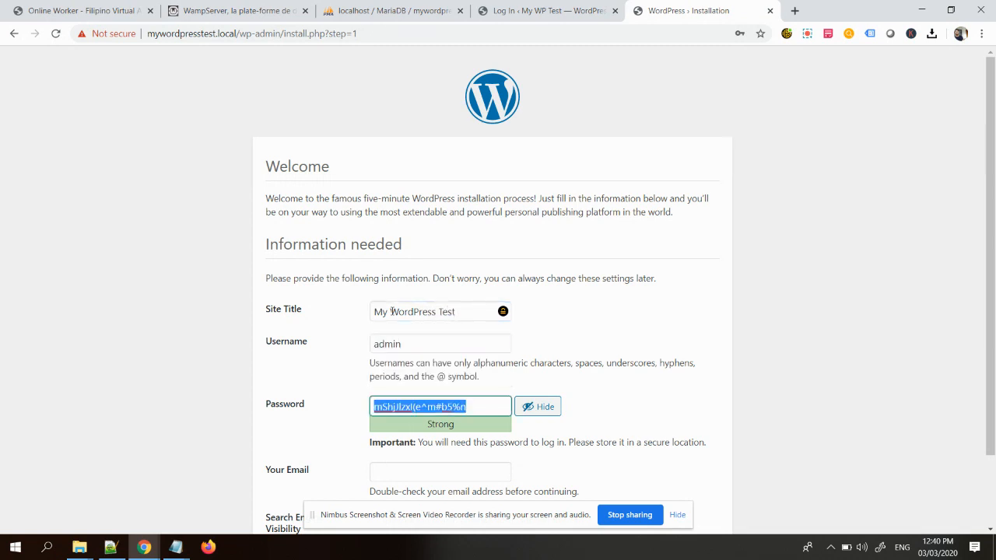
pyautogui.write('mypassword')
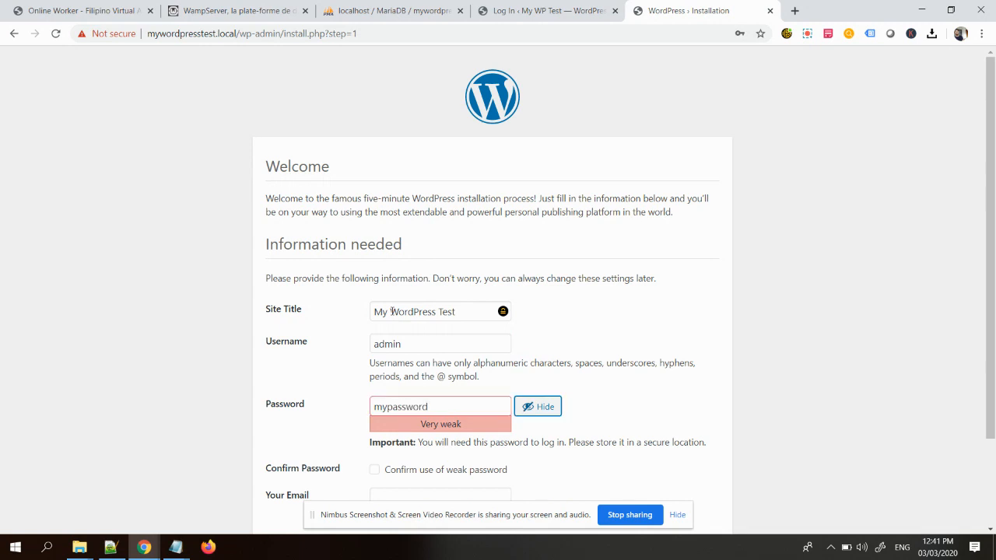
pyautogui.scroll(-1, 374, 413)
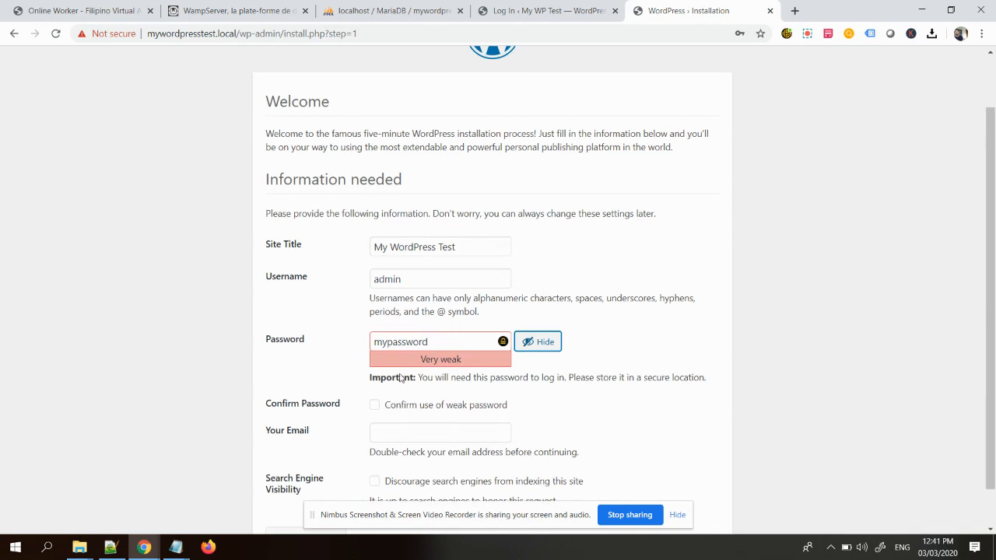
pyautogui.click(374, 406)
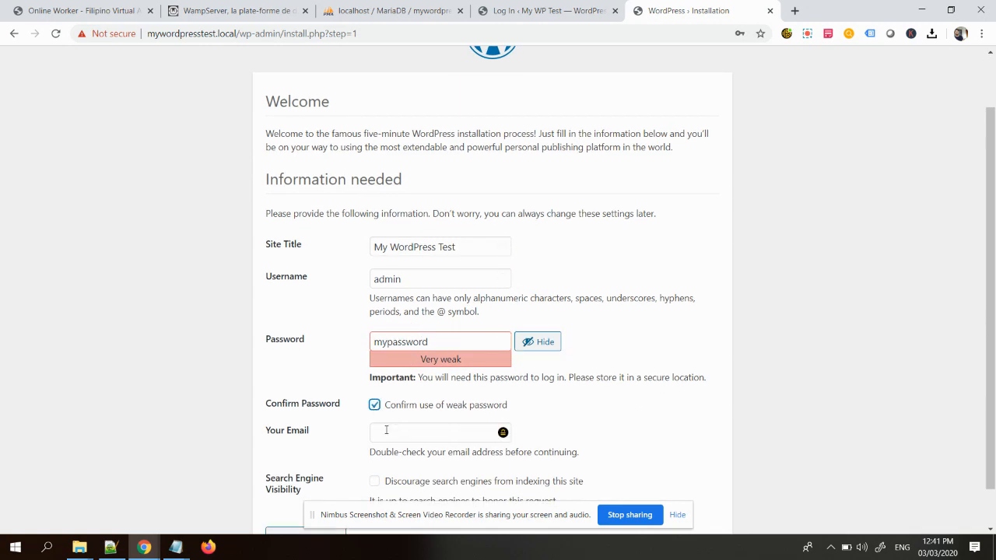
# - Fill in the administrator's email address from the first autofill suggestion
pyautogui.click(385, 430)
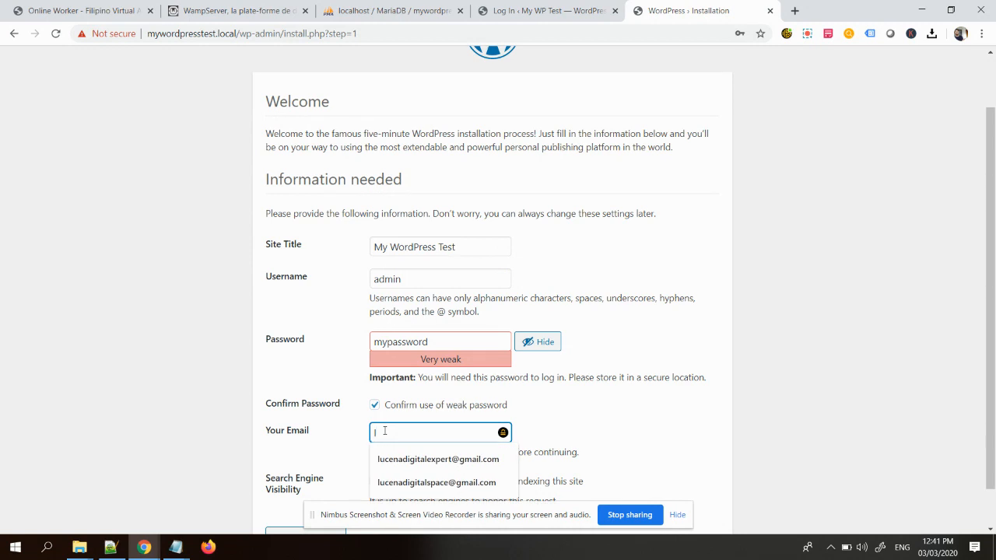
pyautogui.press('Down')
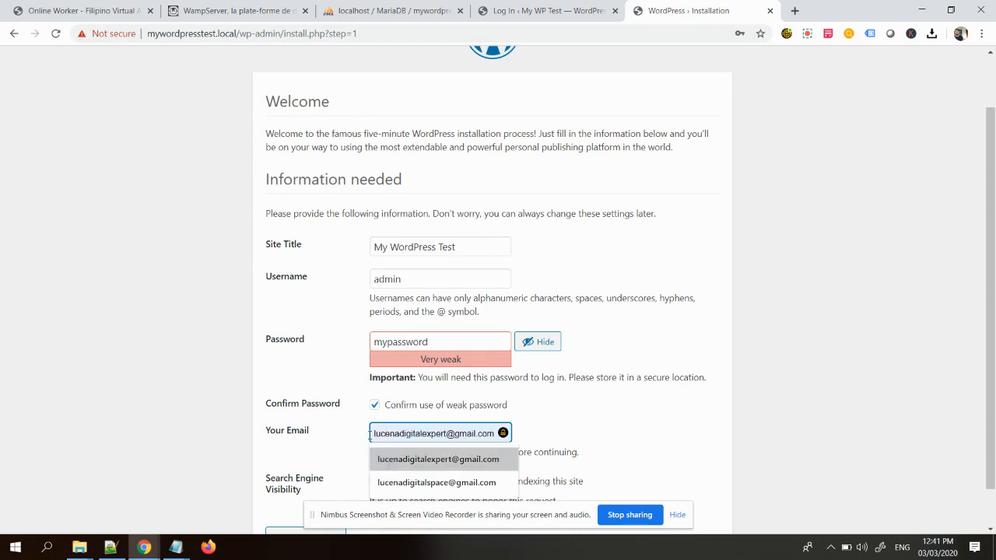
pyautogui.click(351, 444)
pyautogui.click(389, 438)
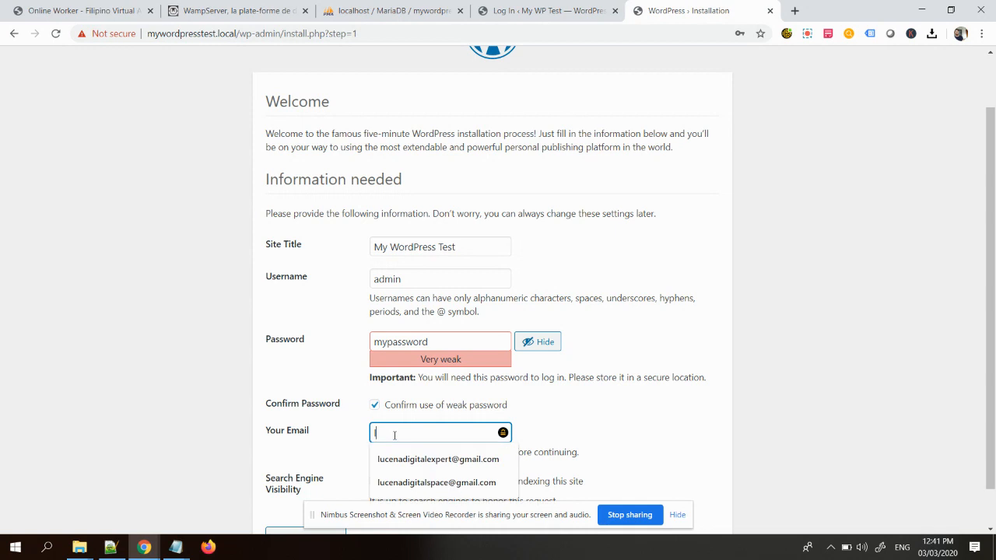
pyautogui.press('Down')
pyautogui.press('Return')
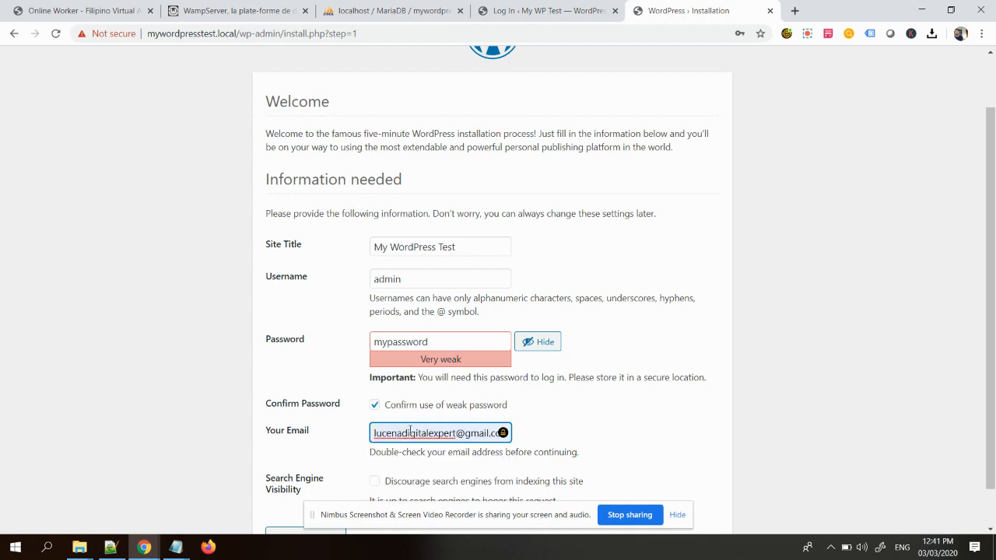
# - Install WordPress with the entered details and dismiss the offers to save the login
pyautogui.scroll(-1, 410, 432)
pyautogui.click(336, 497)
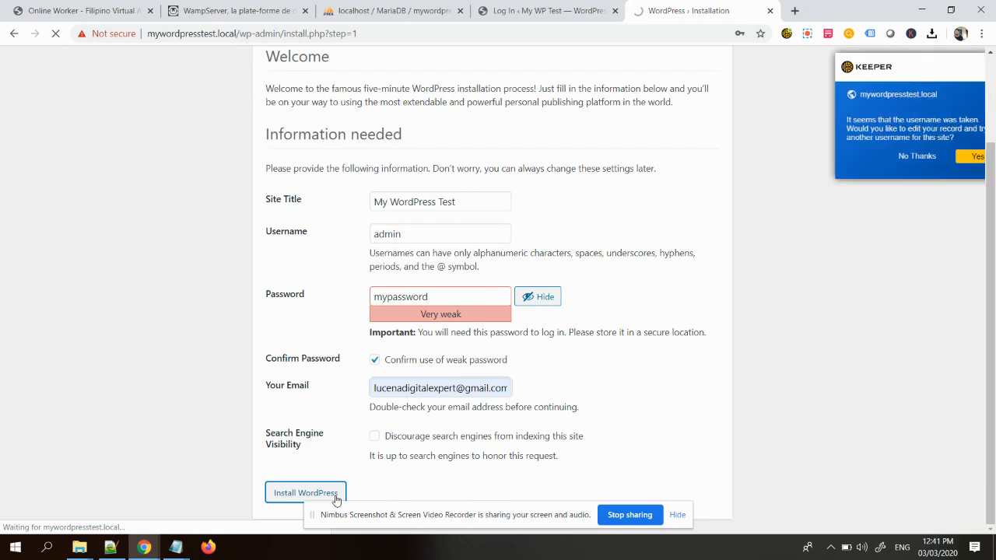
pyautogui.click(964, 68)
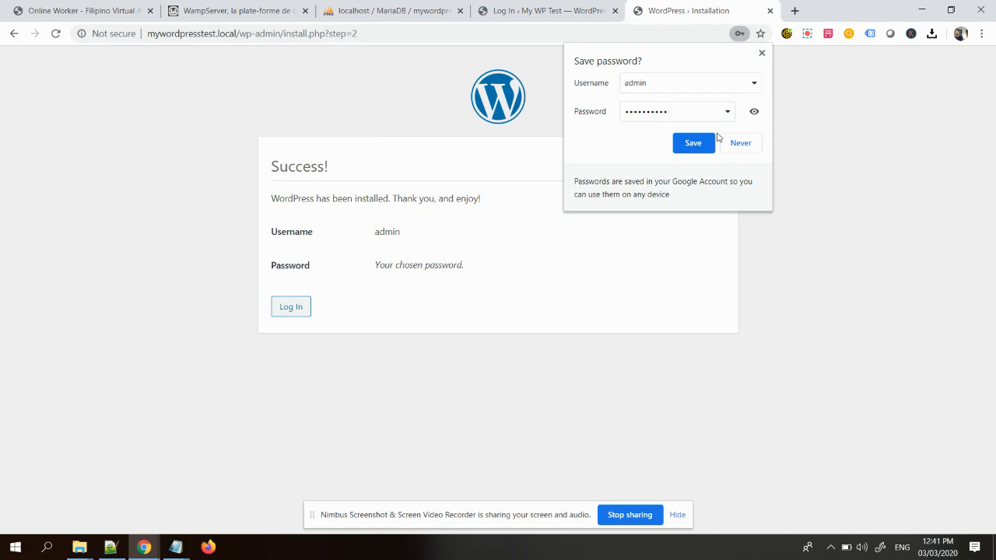
pyautogui.click(760, 53)
# - Open the new site's login page and go from it to the My WordPress Test front page
pyautogui.click(300, 304)
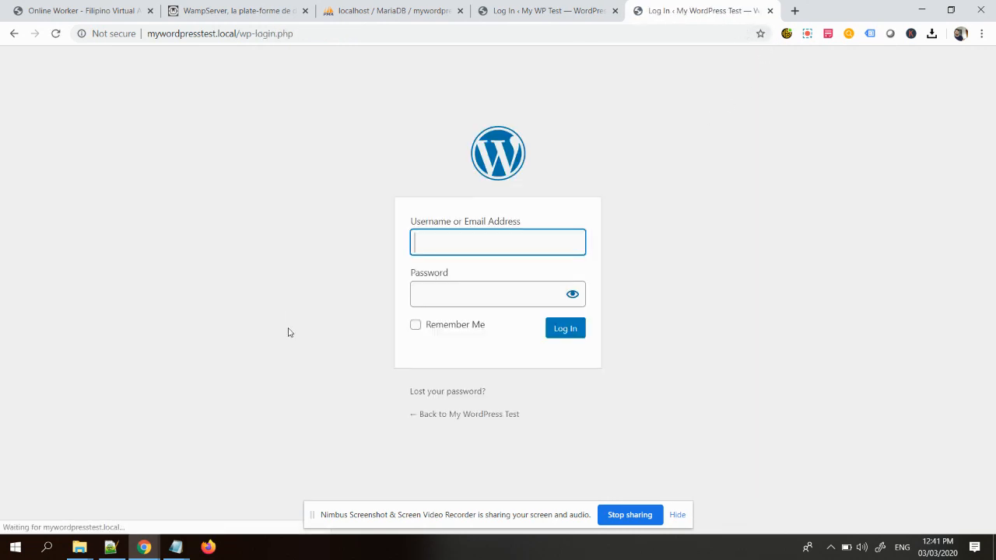
pyautogui.click(447, 417)
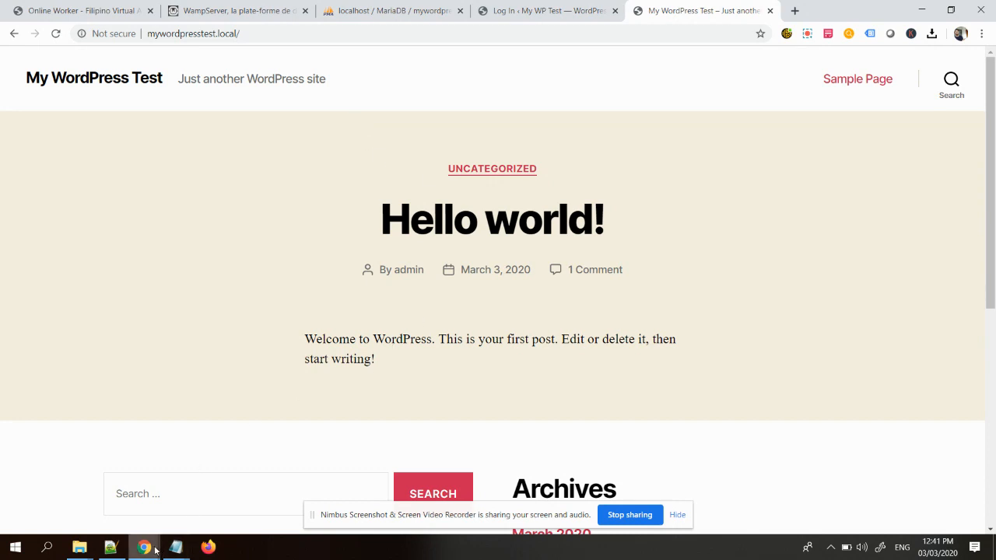
pyautogui.click(806, 33)
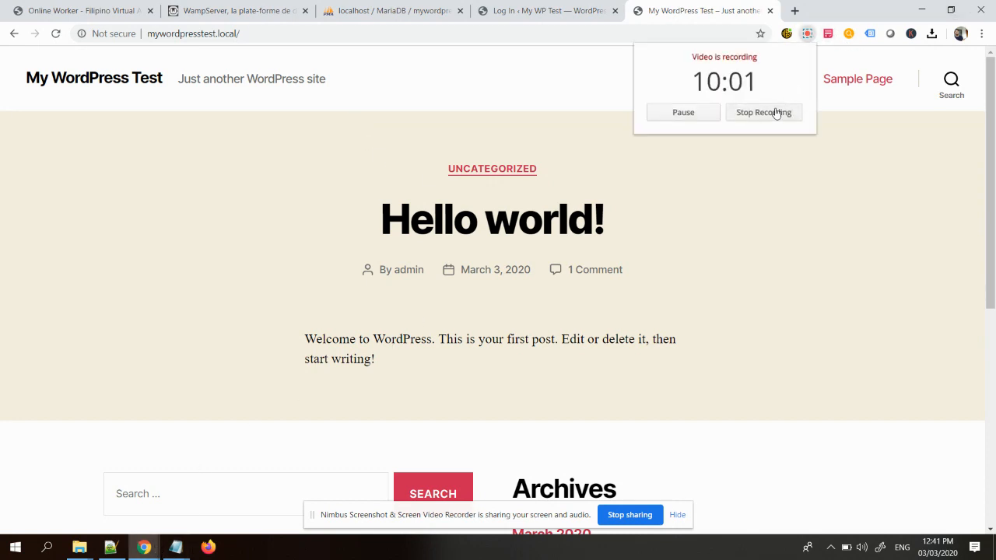